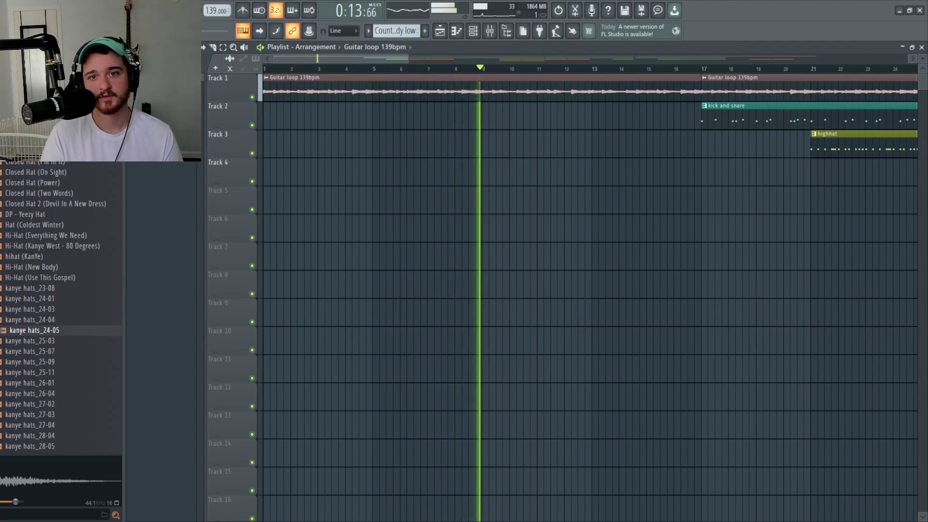
Stop playback and inspect the Drip, Fruity Reeverb 2, Soundgoodizer and Fruity Limiter effects on mixer Insert 1
{"action": "key", "text": "space"}
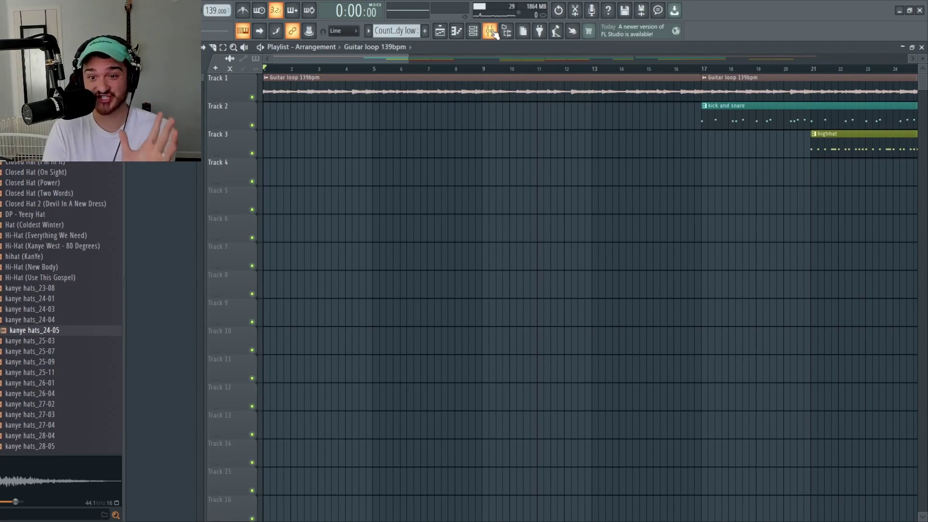
{"action": "double_click", "coordinate": [325, 86]}
{"action": "left_click", "coordinate": [487, 172]}
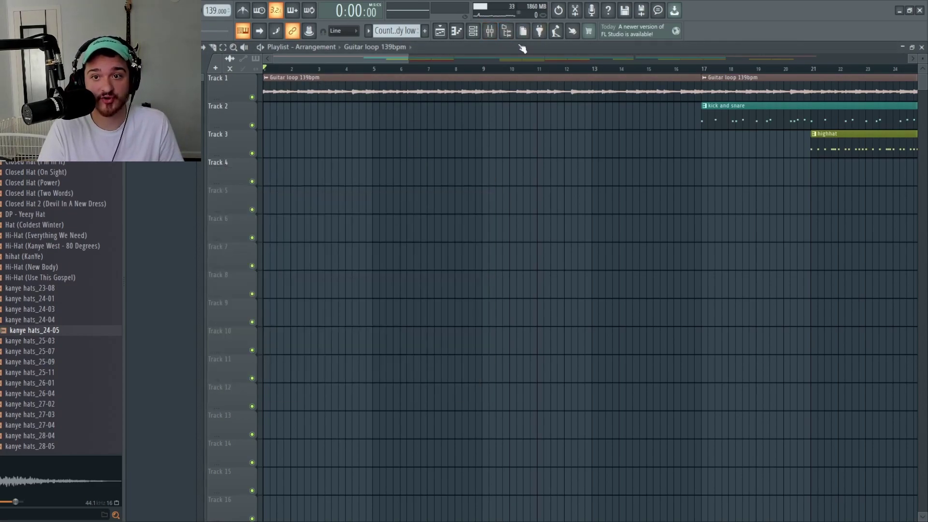
{"action": "left_click", "coordinate": [491, 28]}
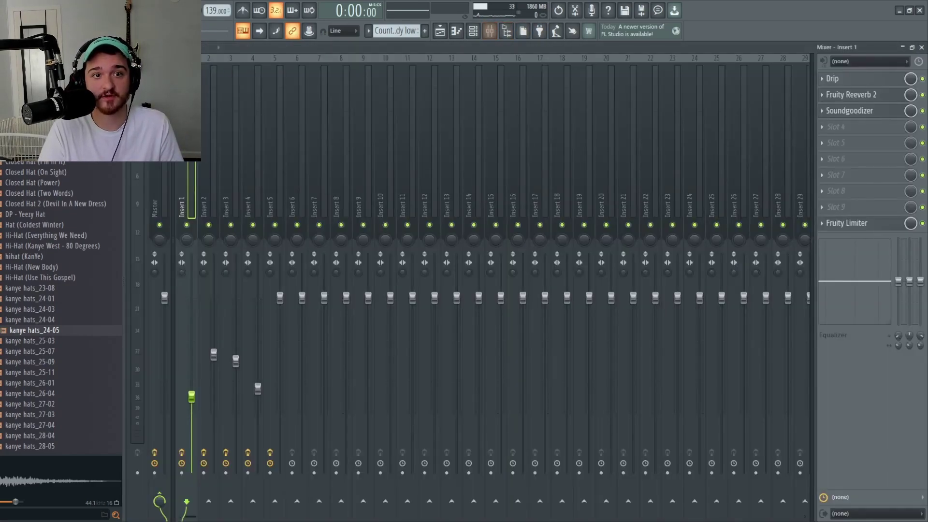
{"action": "left_click", "coordinate": [853, 80]}
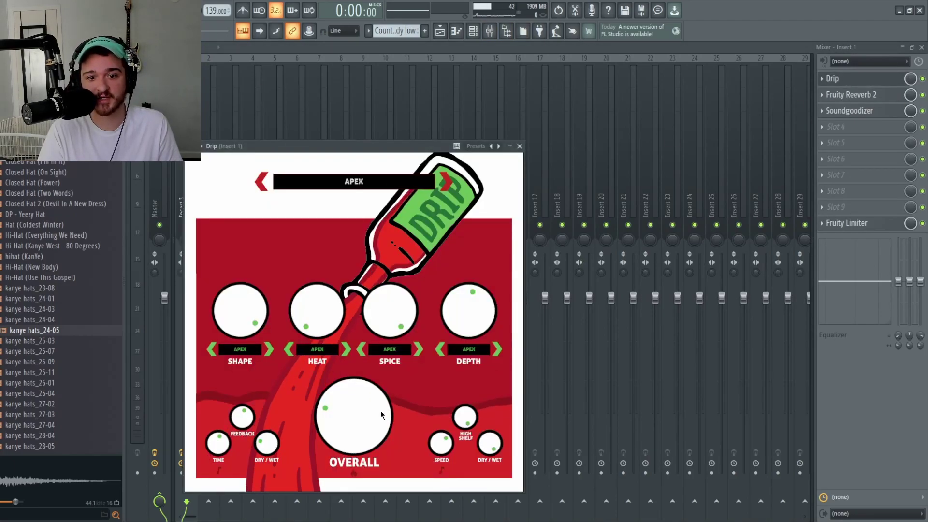
{"action": "left_click", "coordinate": [519, 146]}
{"action": "left_click", "coordinate": [874, 97]}
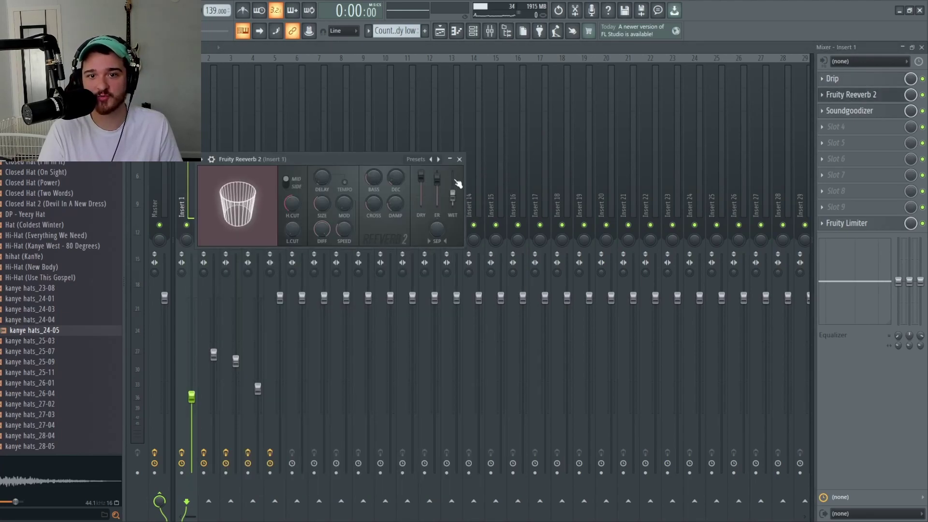
{"action": "left_click", "coordinate": [458, 159]}
{"action": "left_click", "coordinate": [863, 112]}
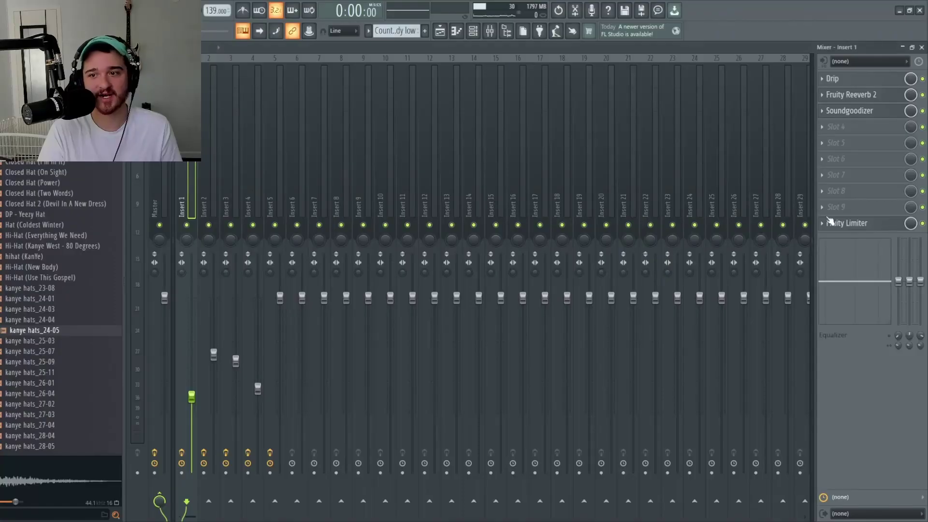
{"action": "left_click", "coordinate": [841, 223]}
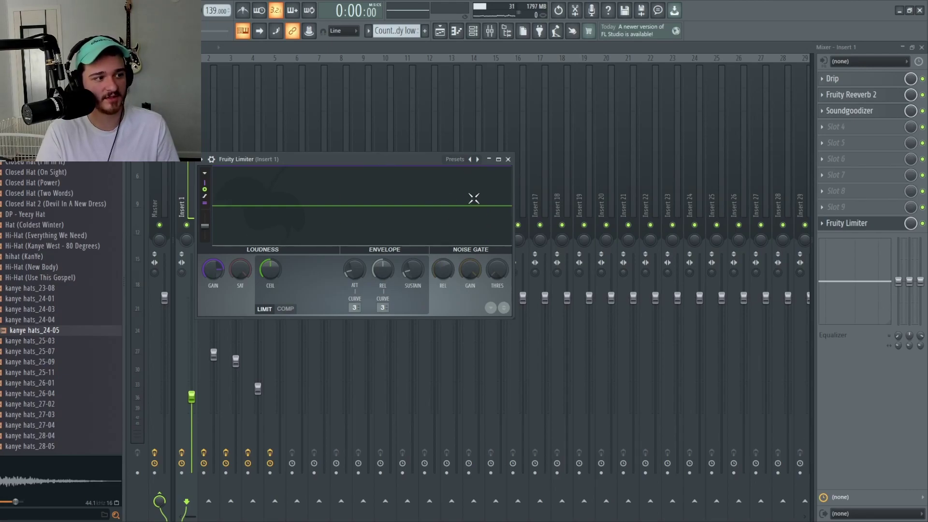
{"action": "left_click", "coordinate": [507, 159]}
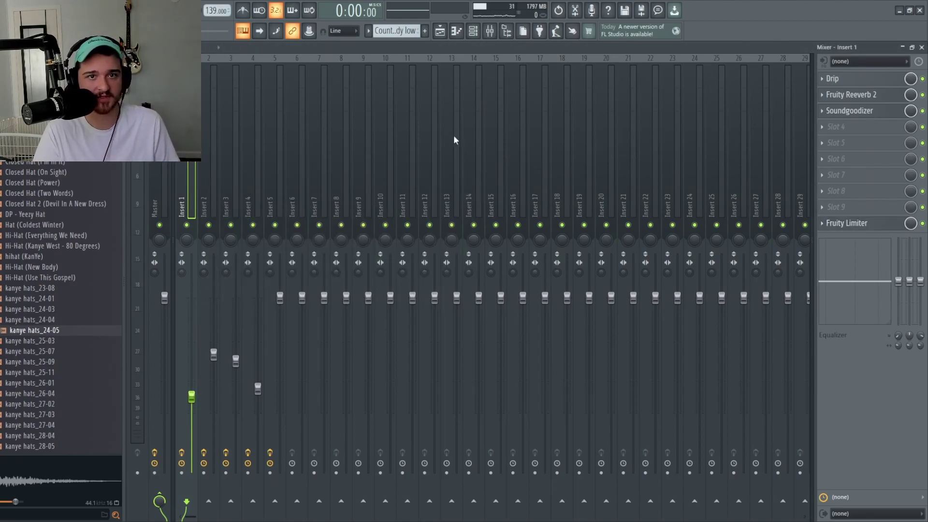
Return to the playlist and move the kick and snare clip from bar 17 to bar 1 on Track 2
{"action": "left_click", "coordinate": [455, 32]}
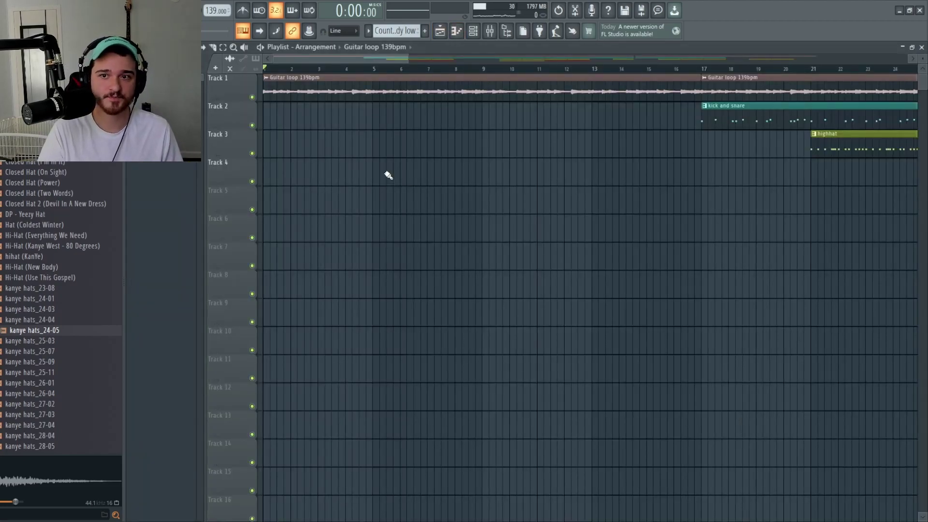
{"action": "left_click_drag", "start_coordinate": [762, 121], "coordinate": [335, 134]}
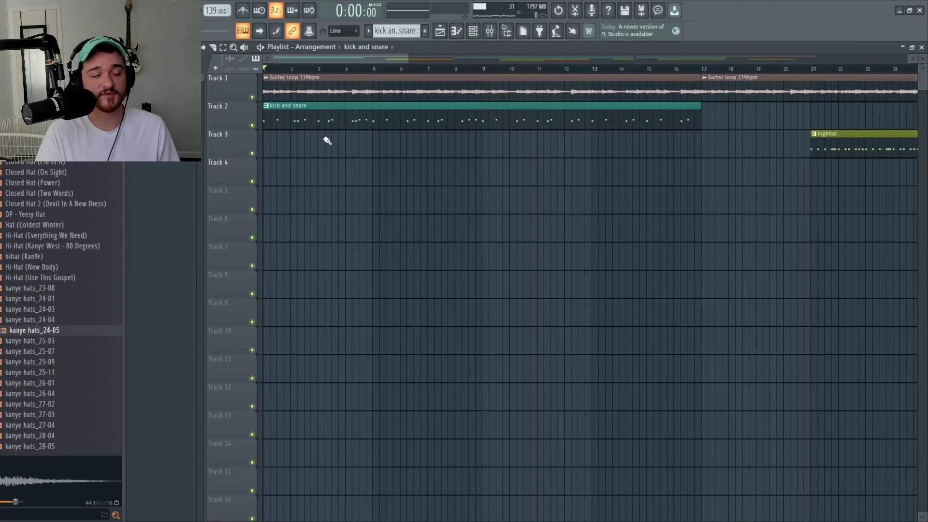
{"action": "left_click", "coordinate": [489, 32]}
{"action": "left_click", "coordinate": [489, 32]}
Open the FPC drum channel from the channel rack and audition its Kick Kanye and KWSN002 snare pads
{"action": "left_click", "coordinate": [473, 30]}
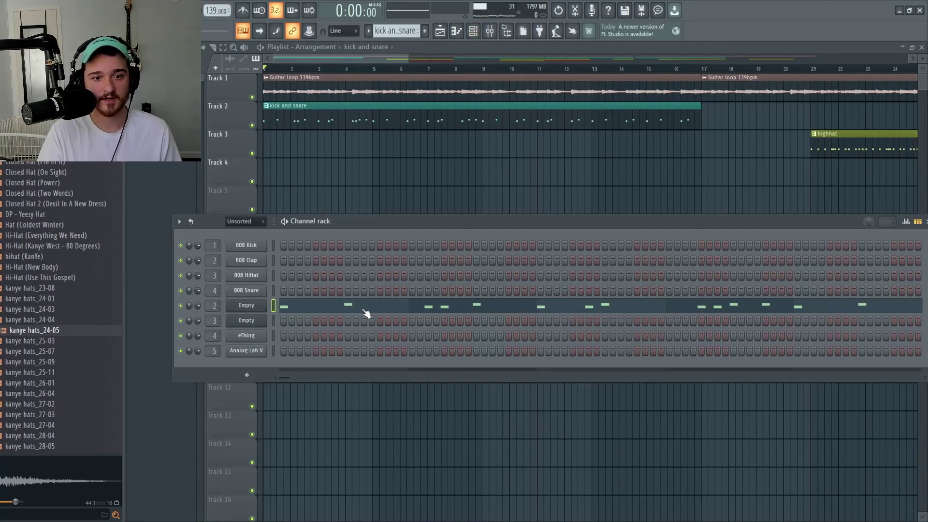
{"action": "left_click", "coordinate": [258, 309]}
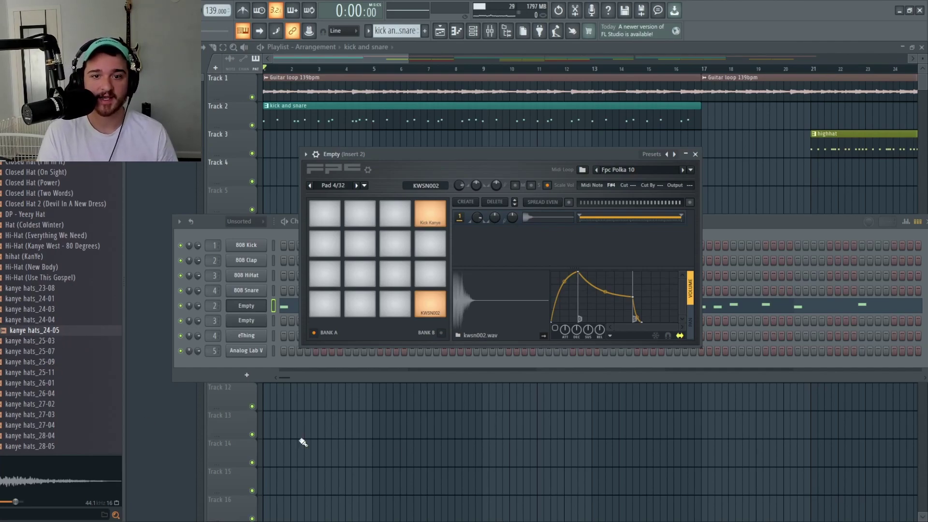
{"action": "left_click", "coordinate": [431, 214]}
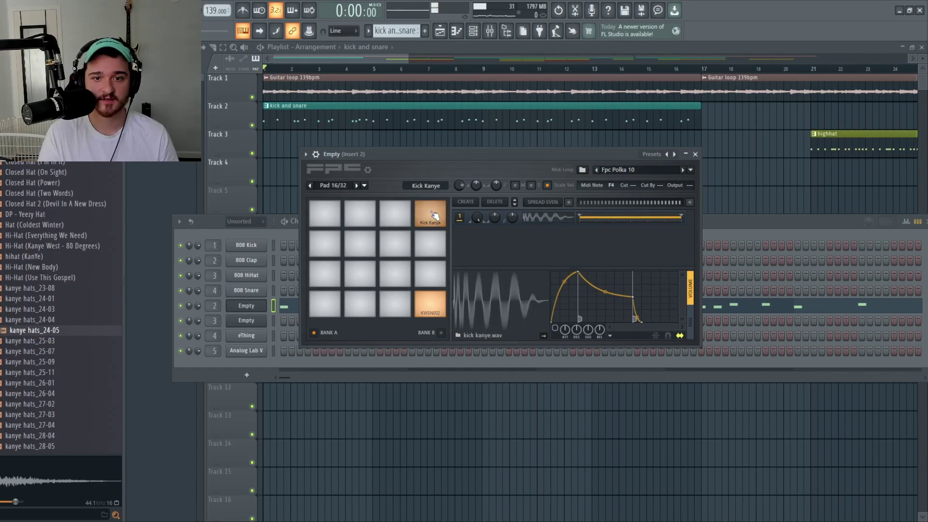
{"action": "left_click", "coordinate": [434, 305]}
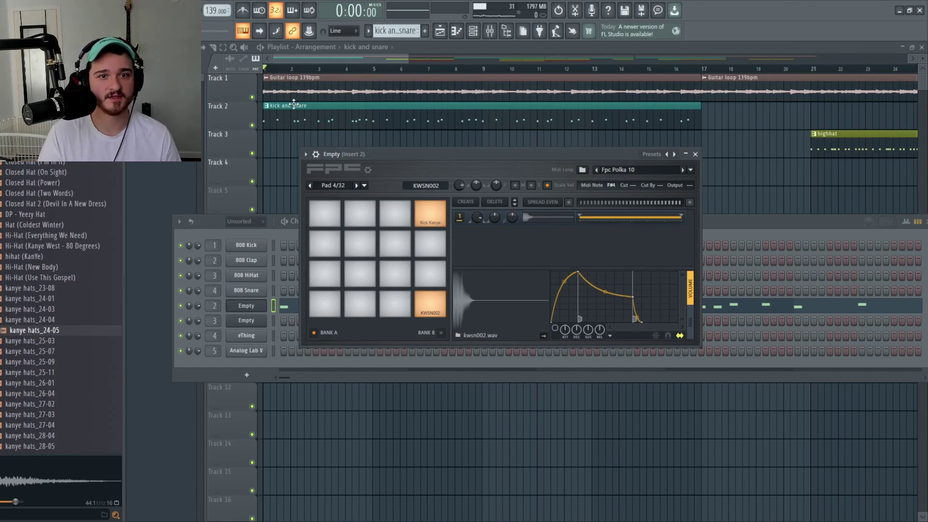
Delete the first Guitar loop 139bpm clip from Track 1 and play the kick and snare without it
{"action": "left_click", "coordinate": [289, 151]}
{"action": "right_click", "coordinate": [292, 93]}
{"action": "key", "text": "space"}
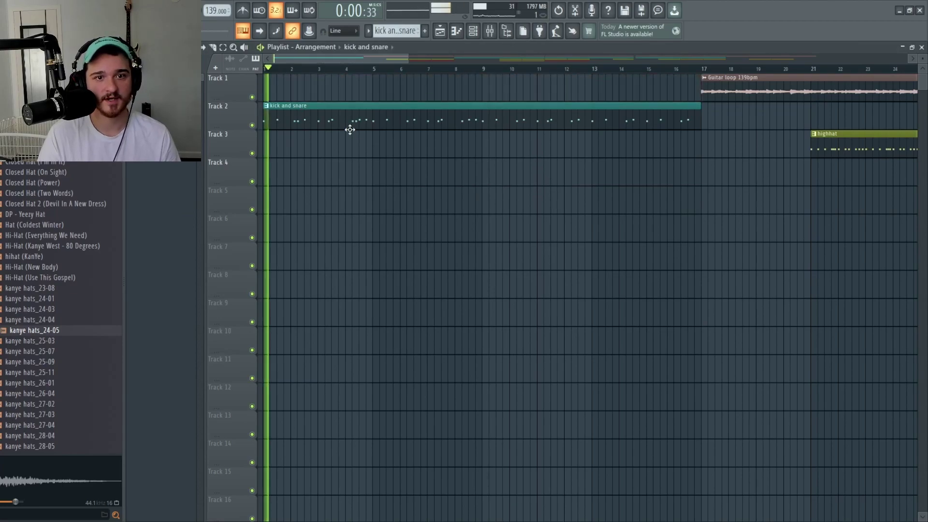
Examine the kick and snare notes in the piano roll during playback, then stop and return to the playlist
{"action": "double_click", "coordinate": [331, 118]}
{"action": "left_click_drag", "start_coordinate": [310, 63], "coordinate": [485, 108]}
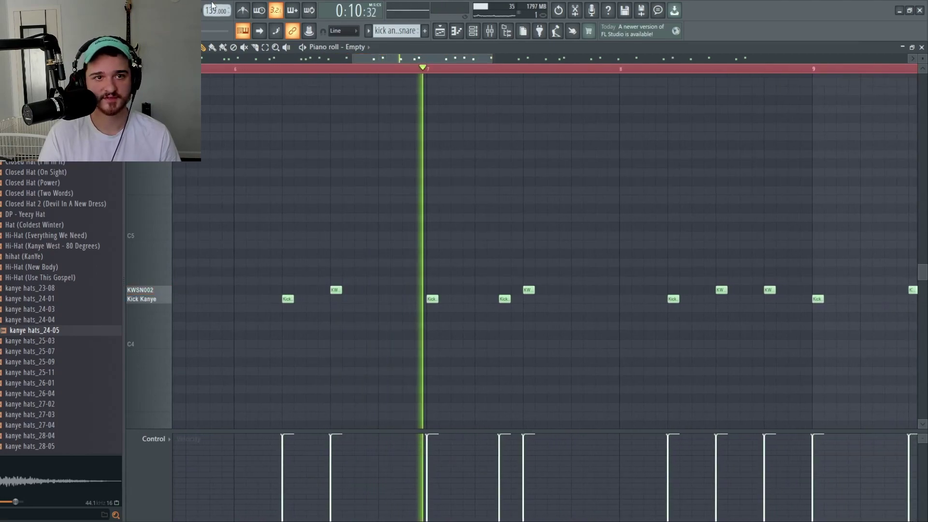
{"action": "left_click_drag", "start_coordinate": [425, 65], "coordinate": [481, 71]}
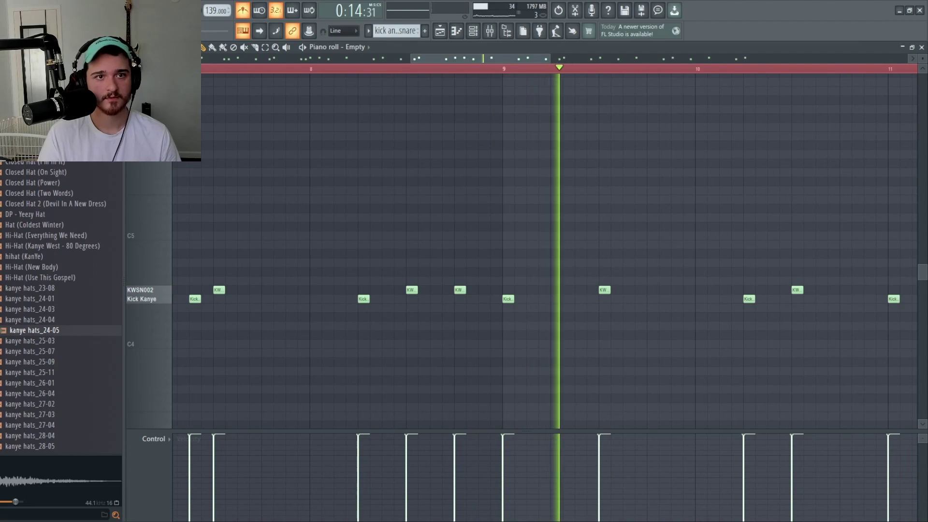
{"action": "key", "text": "space"}
{"action": "left_click", "coordinate": [440, 32]}
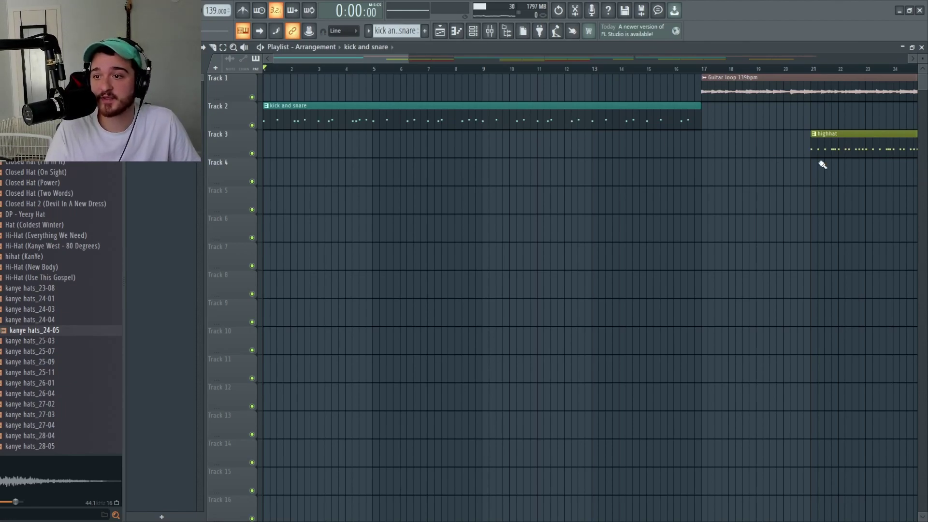
Move the highhat clip to bar 1 on Track 3 and open its notes in the piano roll
{"action": "left_click_drag", "start_coordinate": [858, 155], "coordinate": [255, 129]}
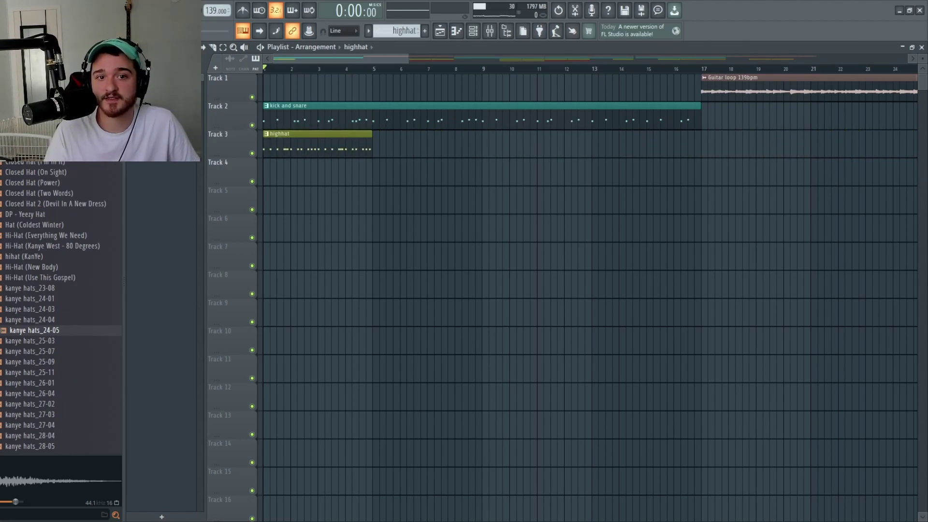
{"action": "double_click", "coordinate": [299, 147]}
Play the hi-hat pattern and examine its notes and roll velocities, then stop and return to the playlist
{"action": "key", "text": "space"}
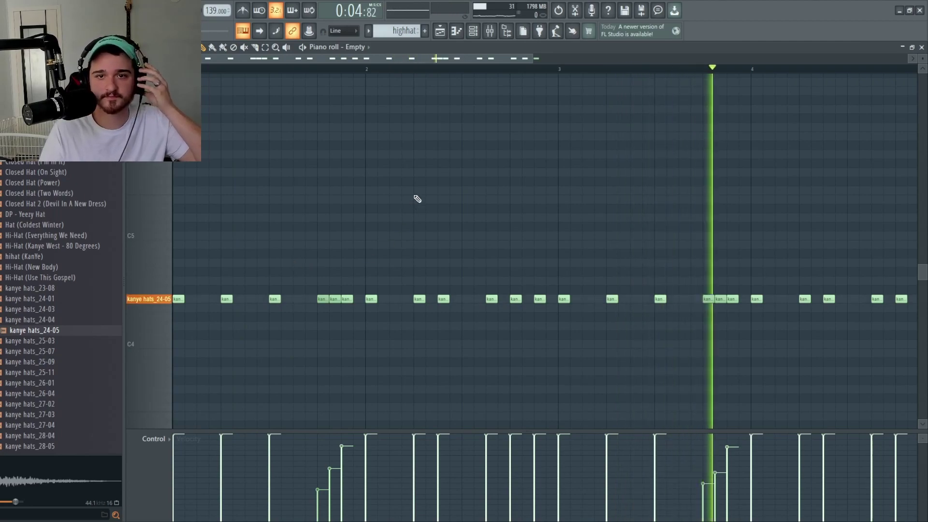
{"action": "left_click_drag", "start_coordinate": [439, 59], "coordinate": [527, 83]}
{"action": "key", "text": "space"}
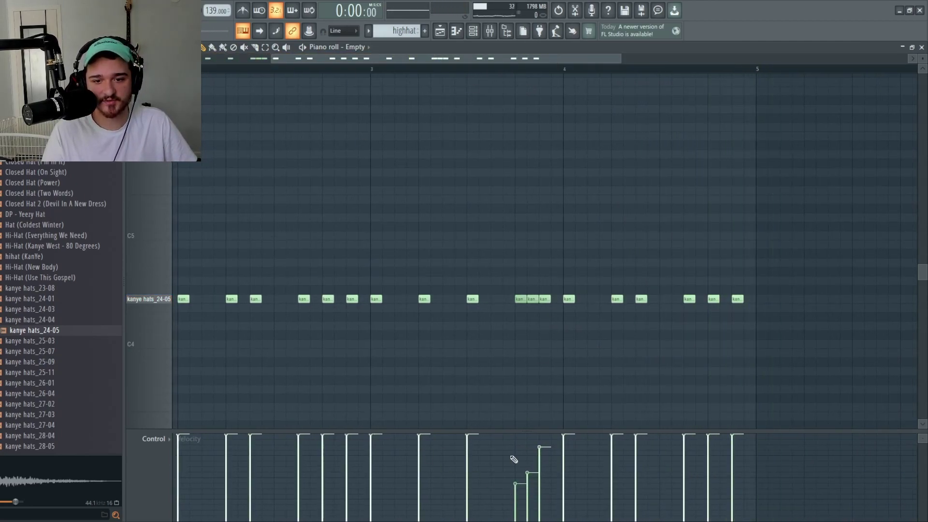
{"action": "left_click_drag", "start_coordinate": [505, 62], "coordinate": [420, 61]}
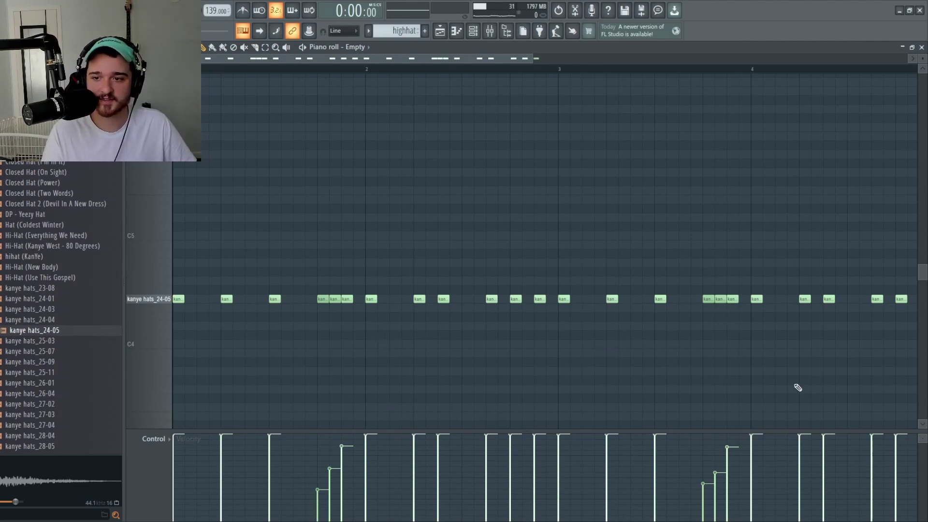
{"action": "left_click_drag", "start_coordinate": [421, 57], "coordinate": [357, 70]}
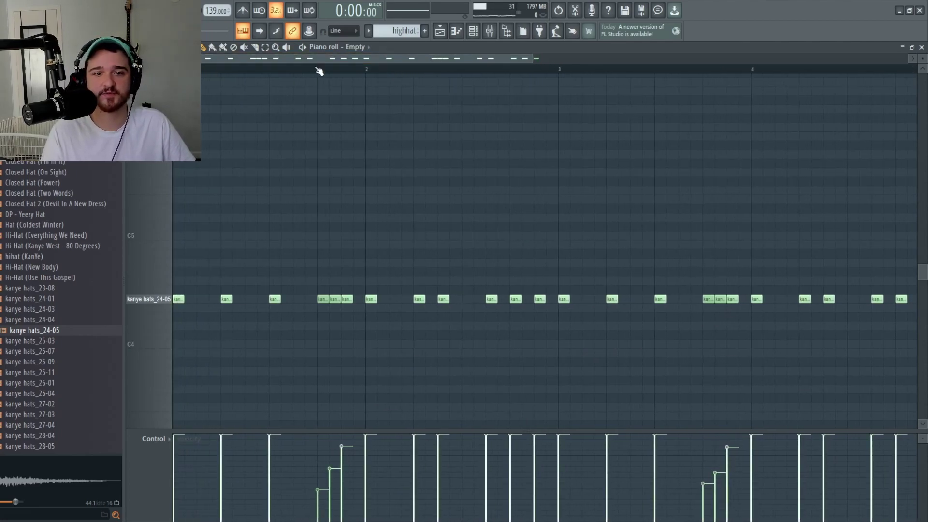
{"action": "key", "text": "space"}
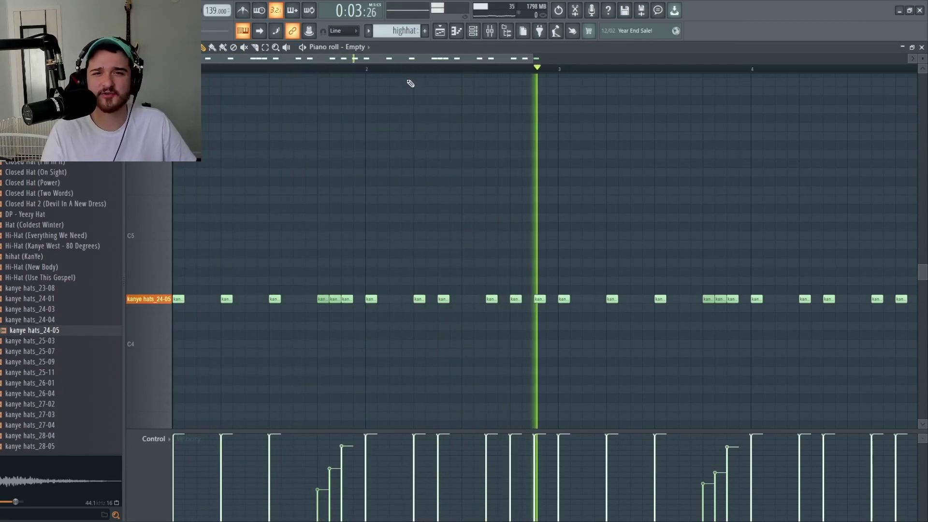
{"action": "left_click", "coordinate": [441, 32]}
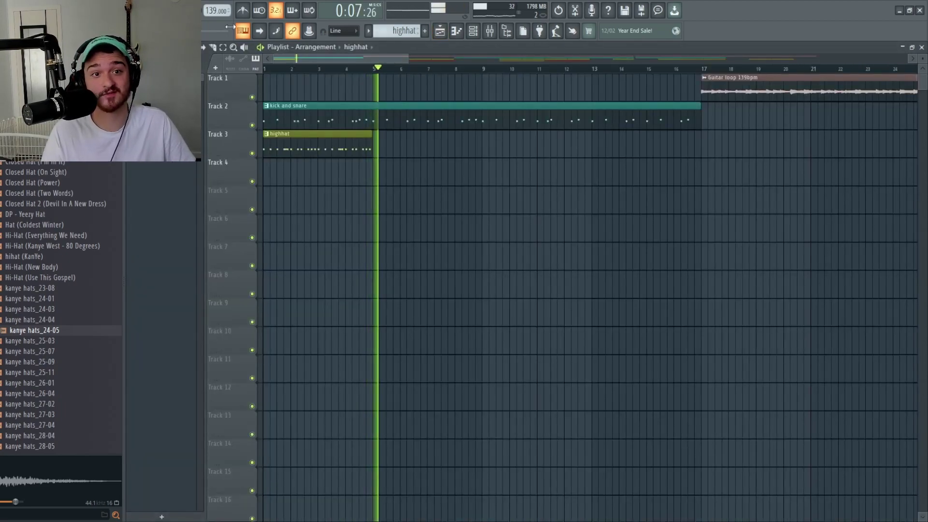
{"action": "key", "text": "space"}
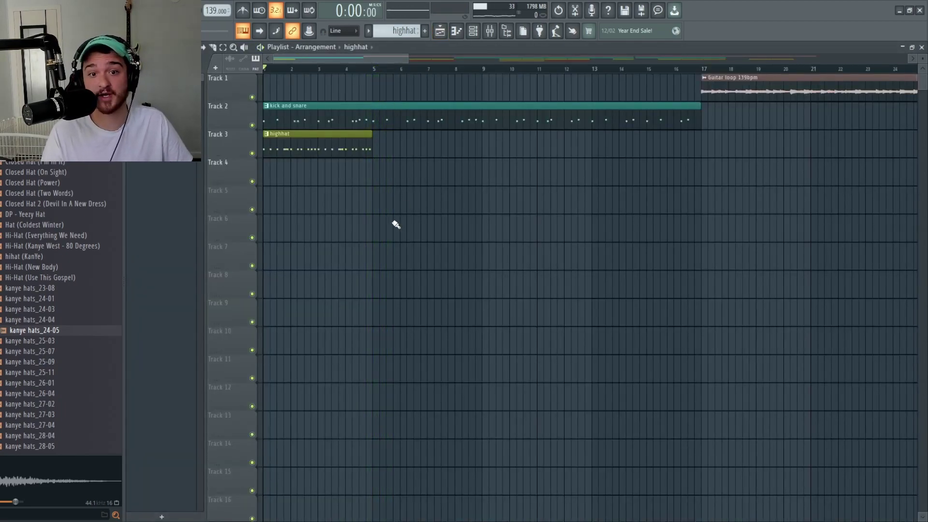
Place the counter melody Mid clip at bar 5 on Track 4
{"action": "left_click_drag", "start_coordinate": [395, 56], "coordinate": [486, 57]}
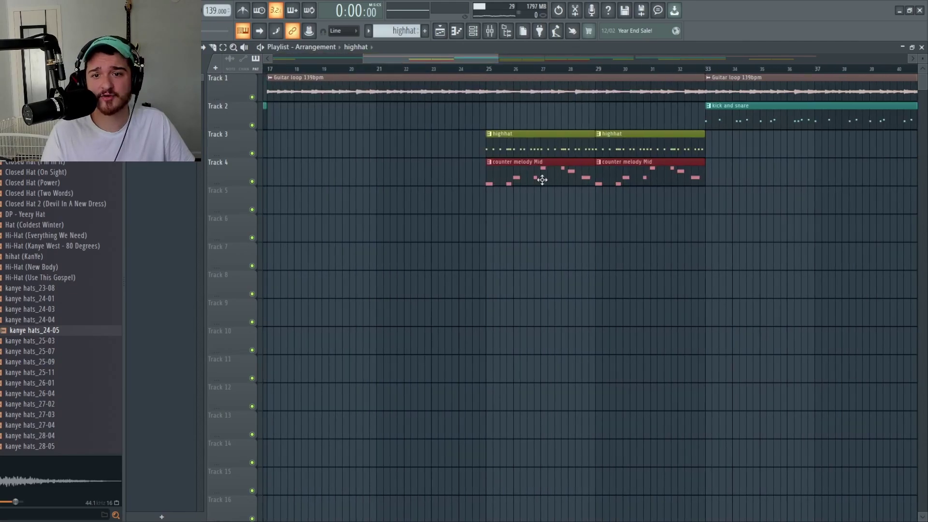
{"action": "left_click_drag", "start_coordinate": [542, 172], "coordinate": [390, 167]}
{"action": "left_click_drag", "start_coordinate": [396, 58], "coordinate": [340, 67]}
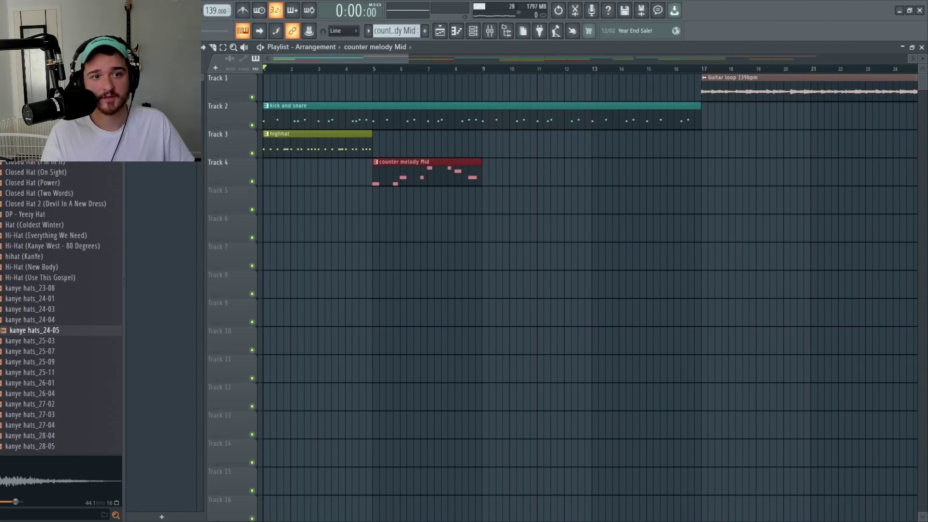
Place the Counter melody low clip at bar 9 on Track 4 and delete the kick and snare clip at bar 1 on Track 2
{"action": "left_click", "coordinate": [162, 119]}
{"action": "left_click", "coordinate": [492, 173]}
{"action": "left_click_drag", "start_coordinate": [497, 183], "coordinate": [492, 184]}
{"action": "right_click", "coordinate": [385, 118]}
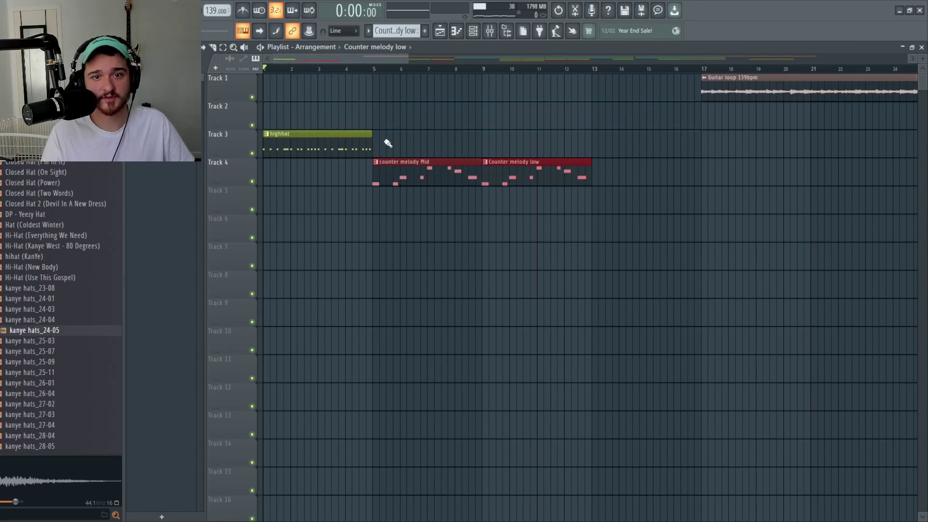
Play the counter melody Mid pattern from bar 5 and examine its notes in the piano roll
{"action": "left_click", "coordinate": [373, 69]}
{"action": "double_click", "coordinate": [389, 162]}
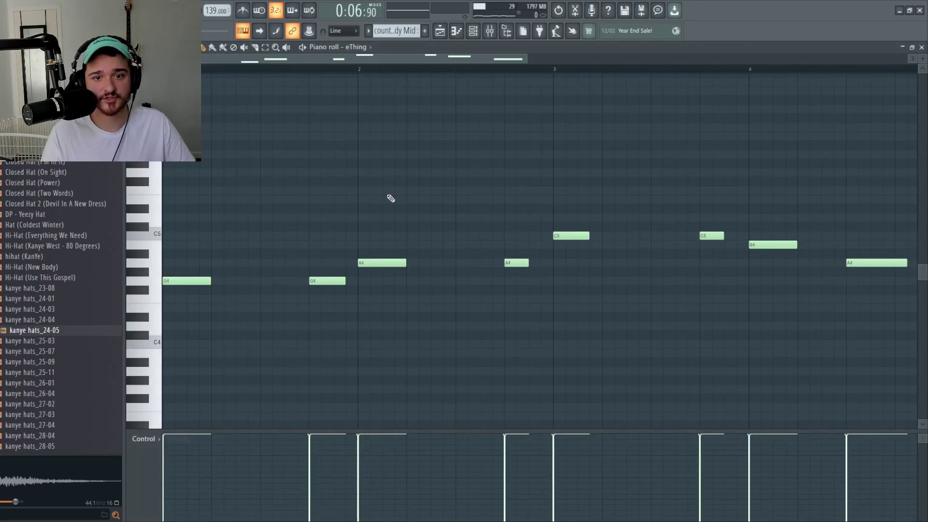
{"action": "key", "text": "space"}
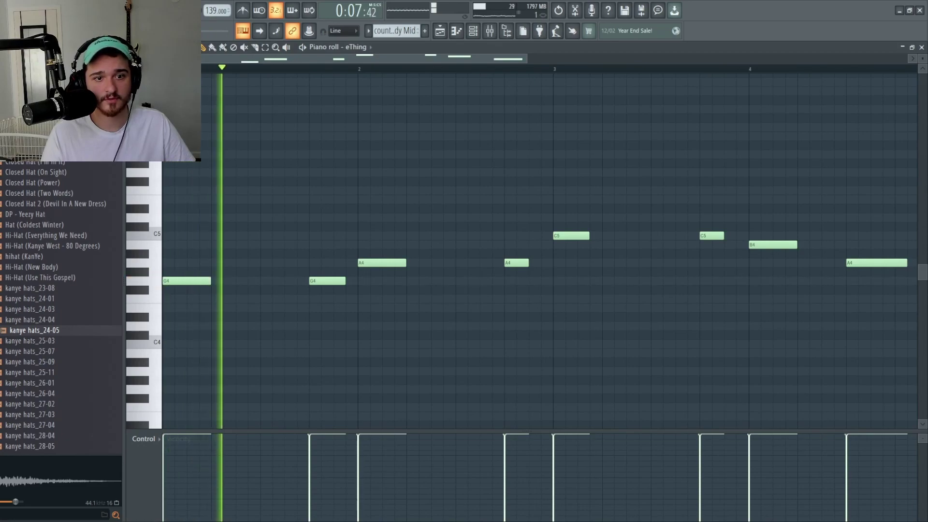
{"action": "left_click_drag", "start_coordinate": [355, 58], "coordinate": [473, 114]}
{"action": "key", "text": "space"}
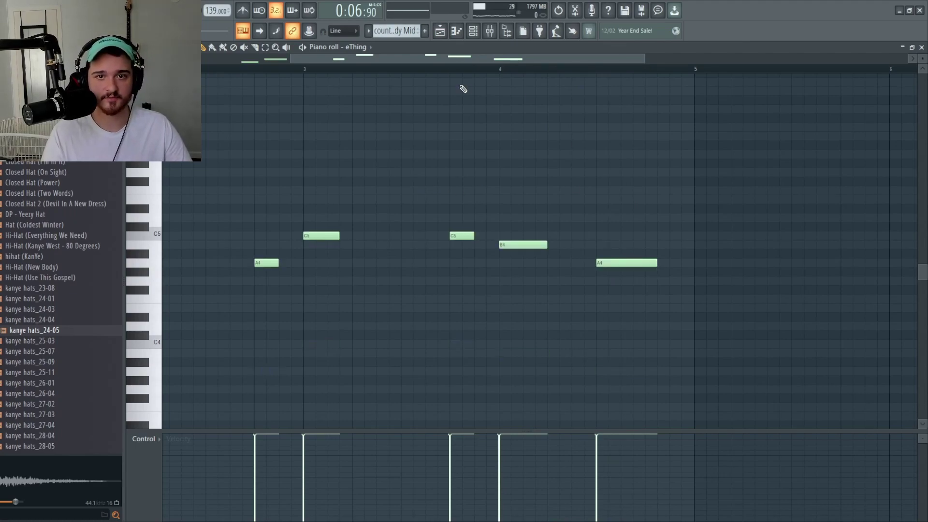
Return to the playlist and listen to the Counter melody low clip from bar 9
{"action": "left_click", "coordinate": [438, 32]}
{"action": "left_click", "coordinate": [485, 69]}
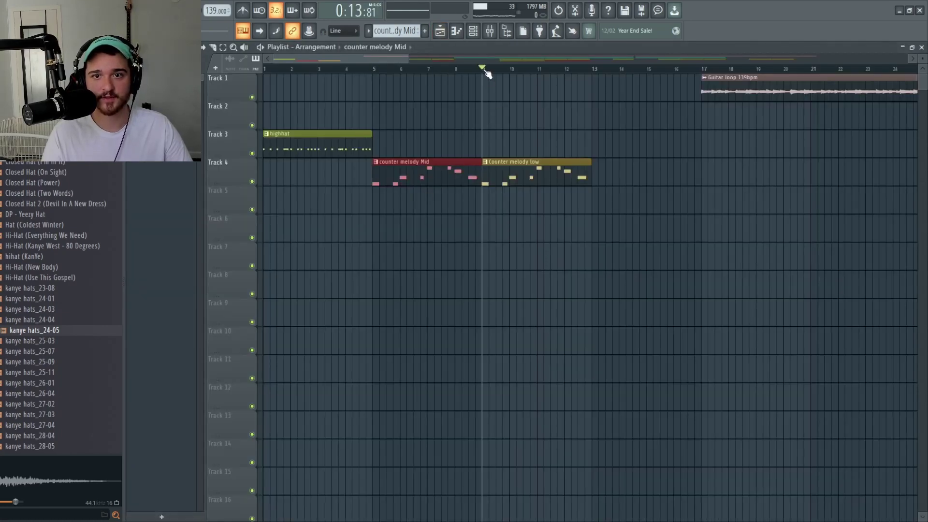
{"action": "key", "text": "space"}
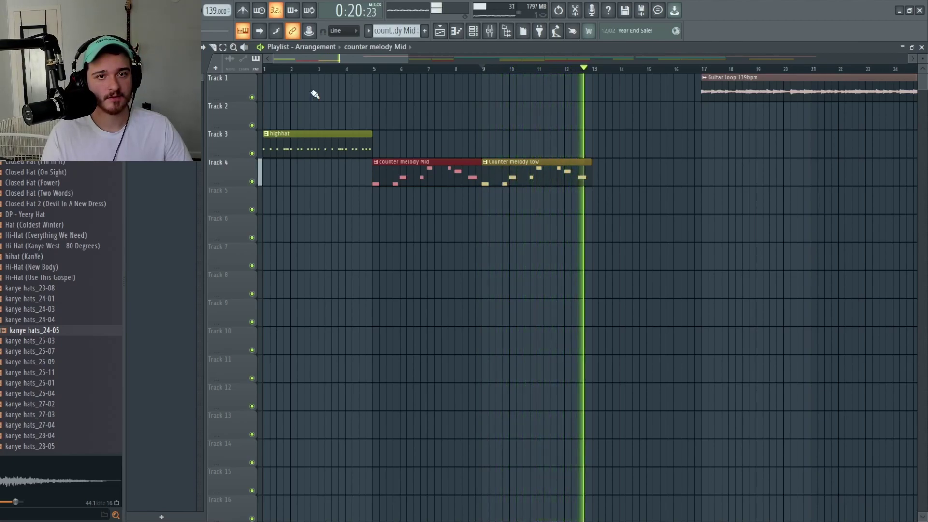
{"action": "key", "text": "space"}
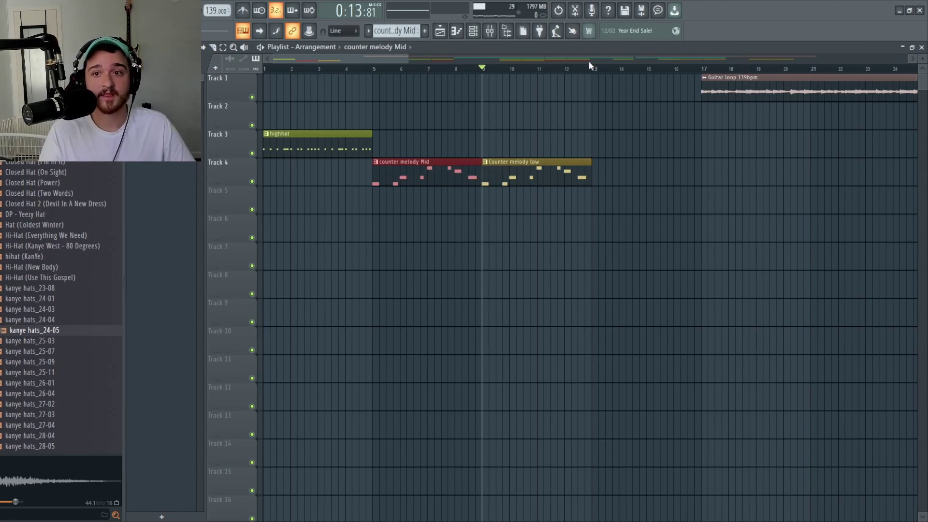
Place the Guitar loop 139bpm clip at bar 1 on Track 1 and delete the highhat and both counter melody clips before bar 13
{"action": "left_click", "coordinate": [703, 88]}
{"action": "left_click", "coordinate": [265, 92]}
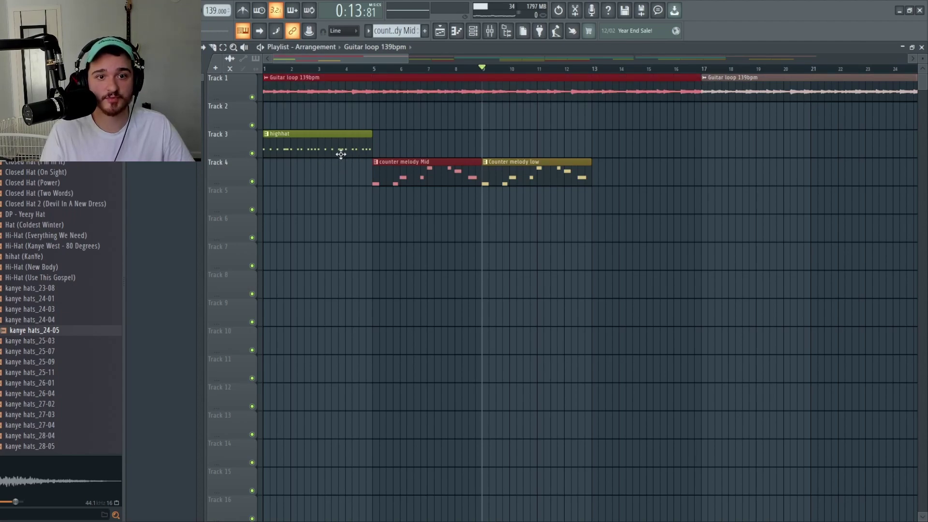
{"action": "right_click", "coordinate": [326, 150]}
{"action": "right_click", "coordinate": [424, 182]}
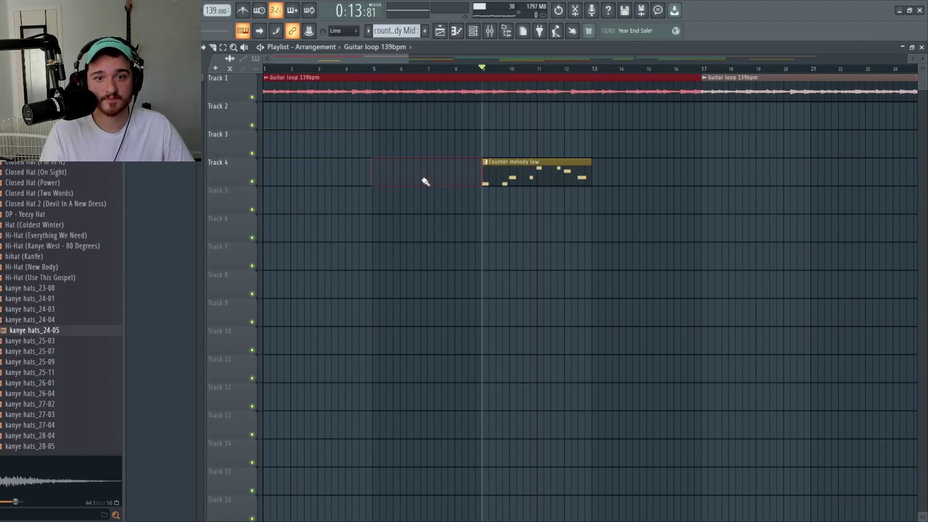
{"action": "right_click", "coordinate": [529, 180]}
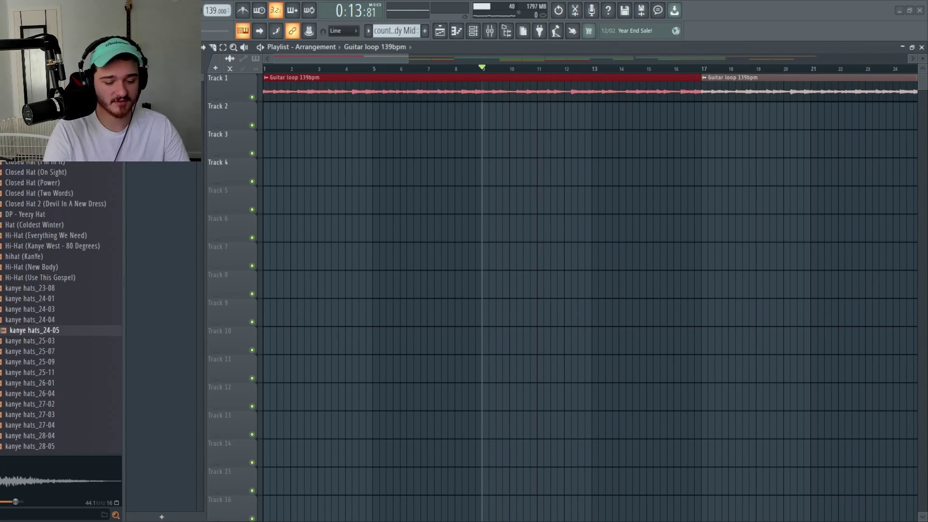
Adjust the clip volume of the producer tag at bar 1 on Track 2 and play the intro from the start
{"action": "key", "text": "space"}
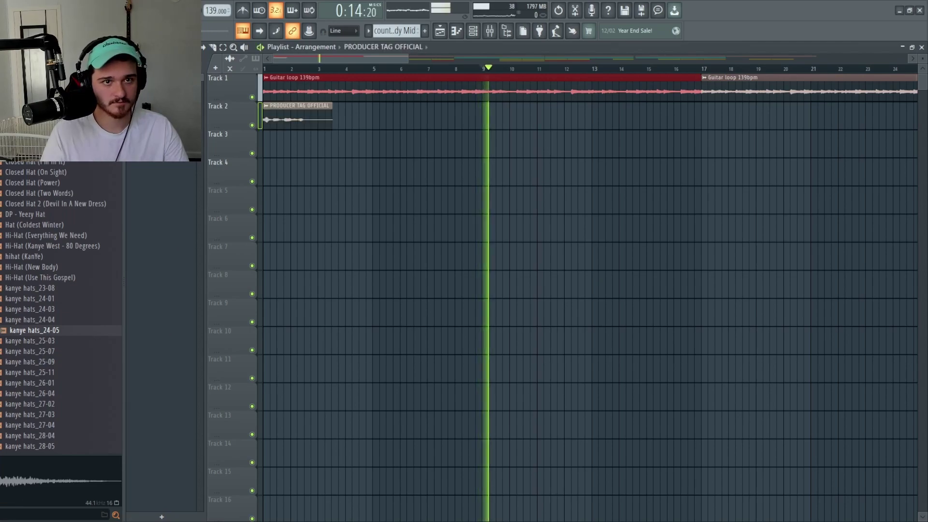
{"action": "key", "text": "space"}
{"action": "key", "text": "space"}
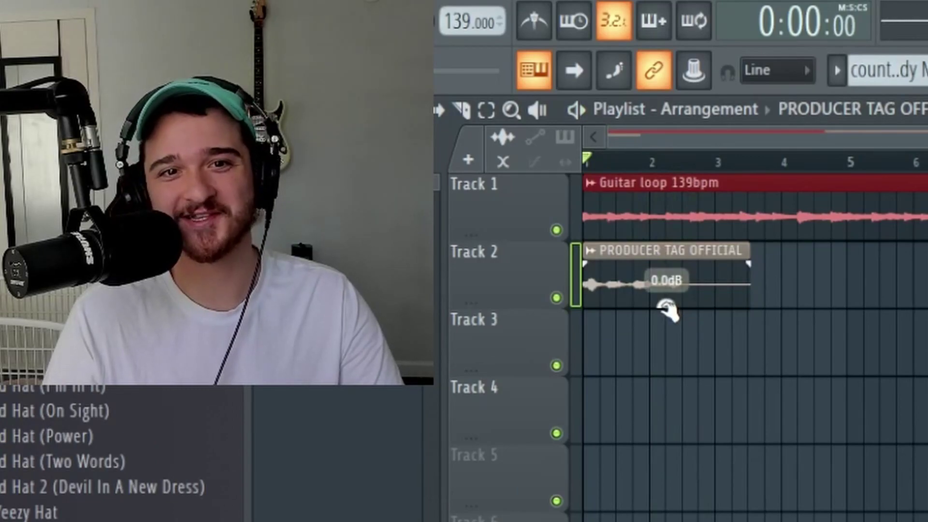
{"action": "left_click_drag", "start_coordinate": [298, 128], "coordinate": [297, 129]}
{"action": "left_click_drag", "start_coordinate": [666, 303], "coordinate": [667, 308]}
{"action": "key", "text": "space"}
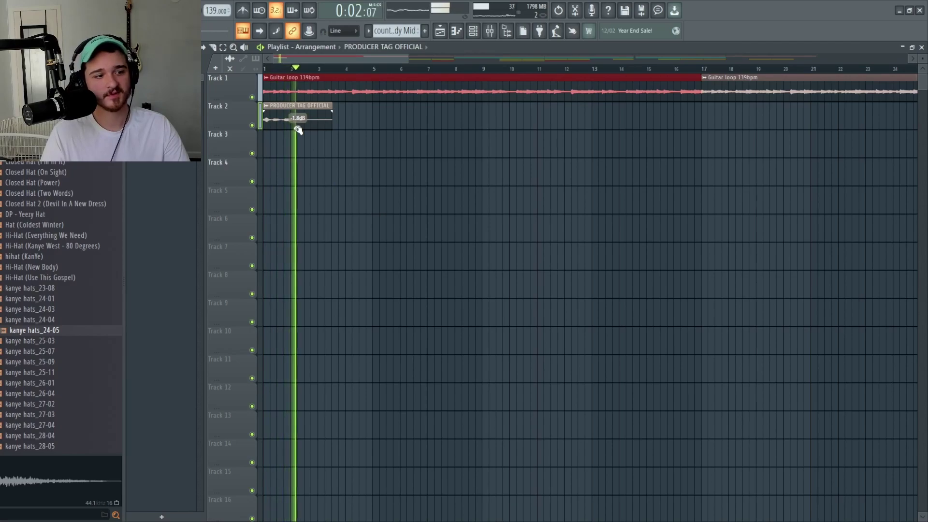
Place the Counter melody low clip at bar 9 on Track 3
{"action": "left_click", "coordinate": [623, 244], "text": "ctrl"}
{"action": "mouse_move", "coordinate": [372, 60]}
{"action": "left_mouse_down"}
{"action": "mouse_move", "coordinate": [391, 61]}
{"action": "mouse_move", "coordinate": [382, 62]}
{"action": "left_mouse_up"}
{"action": "left_click", "coordinate": [167, 116]}
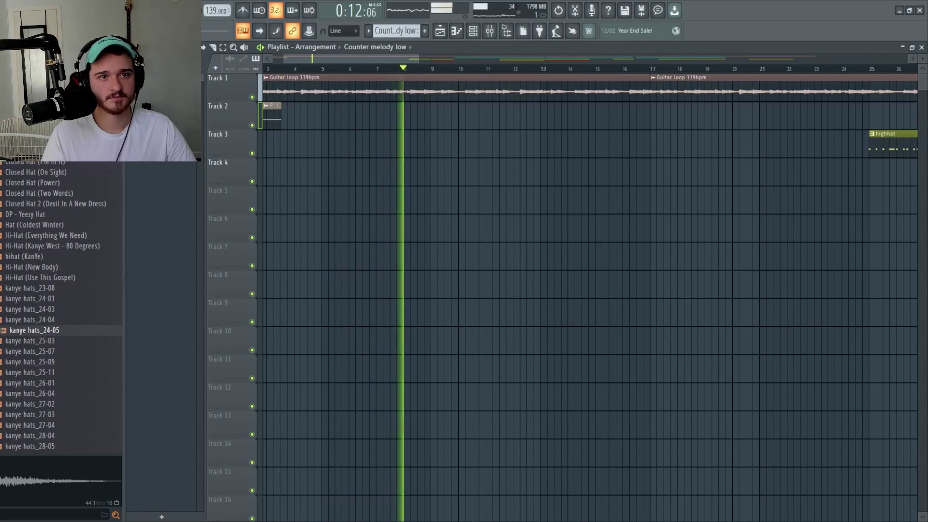
{"action": "key", "text": "space"}
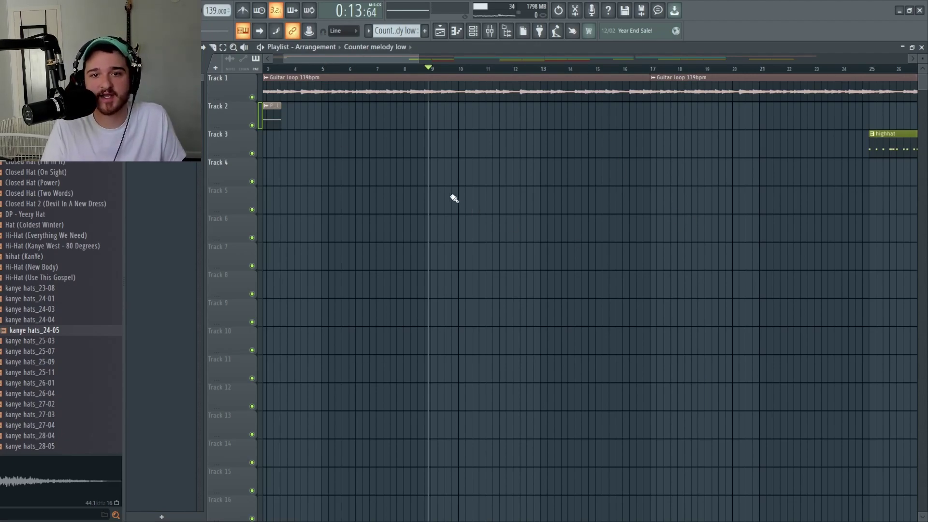
{"action": "left_click", "coordinate": [439, 155]}
{"action": "left_click_drag", "start_coordinate": [462, 154], "coordinate": [457, 154]}
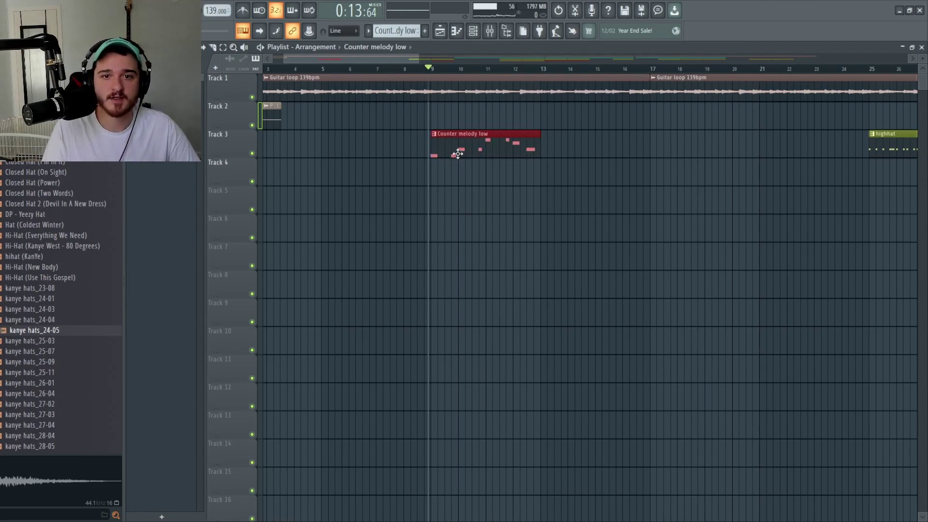
Play the arrangement from about bar 8 and add a second Counter melody low clip at bar 13 on Track 3
{"action": "left_click", "coordinate": [406, 71]}
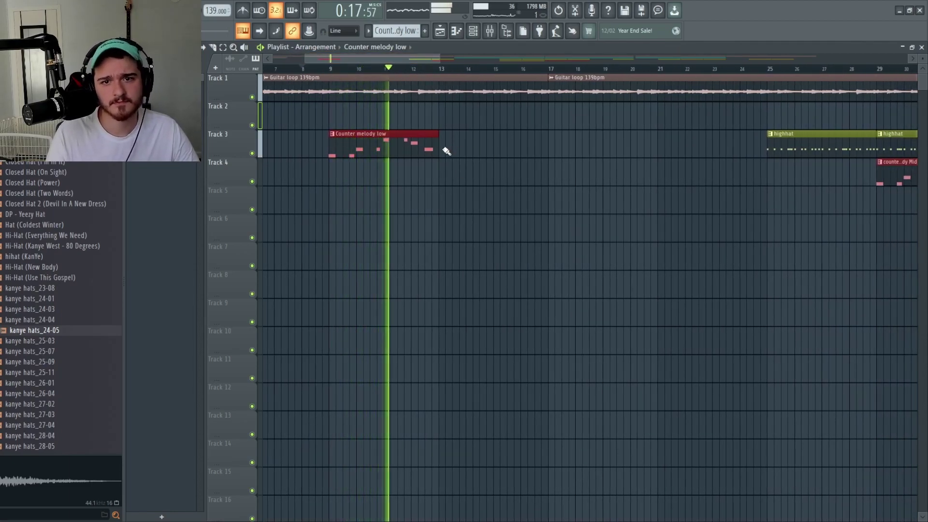
{"action": "scroll", "coordinate": [395, 30], "scroll_direction": "down", "scroll_amount": 1}
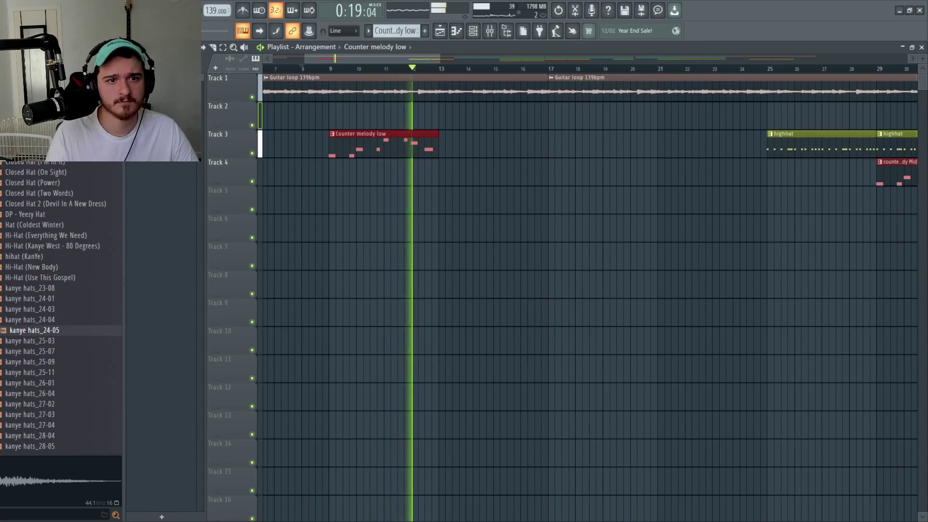
{"action": "left_click", "coordinate": [442, 152]}
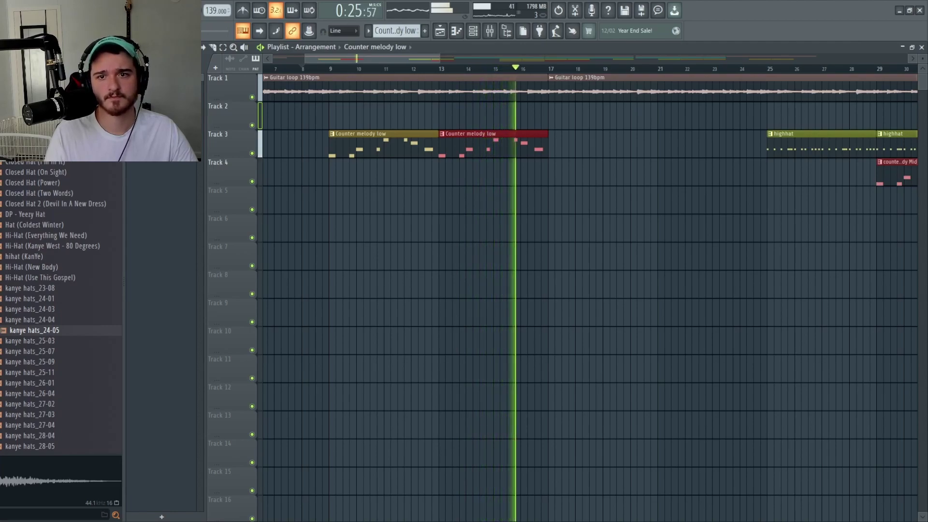
{"action": "key", "text": "space"}
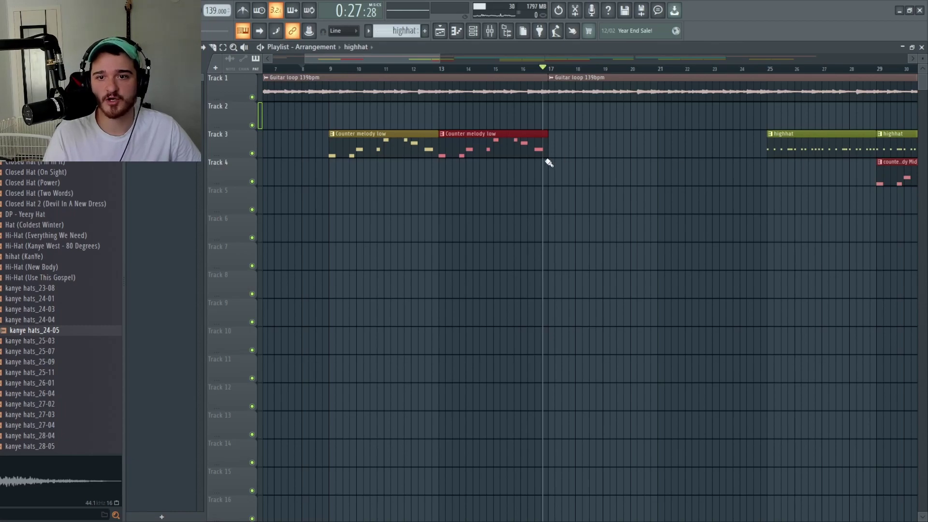
Move the highhat clip from bar 25 to bar 17 on Track 3 and place the kick and snare clip at bar 17 on Track 2
{"action": "left_click_drag", "start_coordinate": [801, 144], "coordinate": [565, 149]}
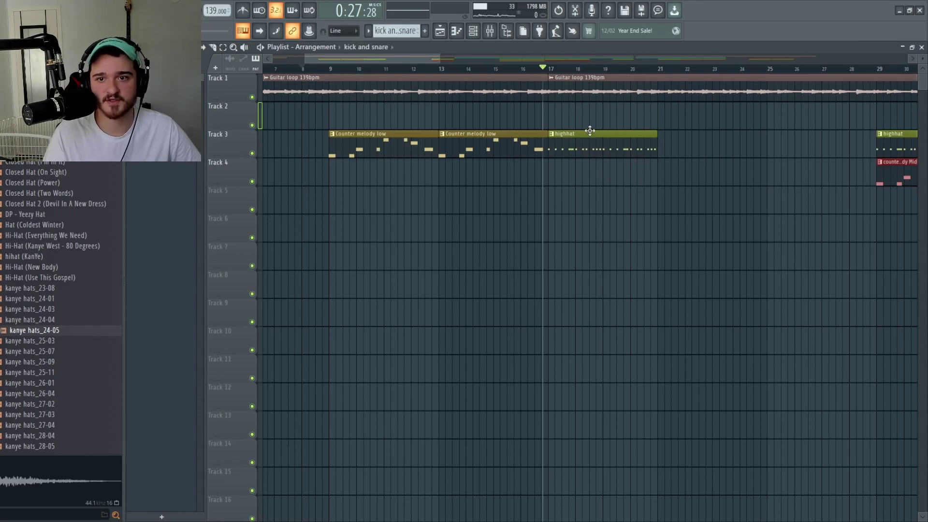
{"action": "left_click", "coordinate": [561, 123]}
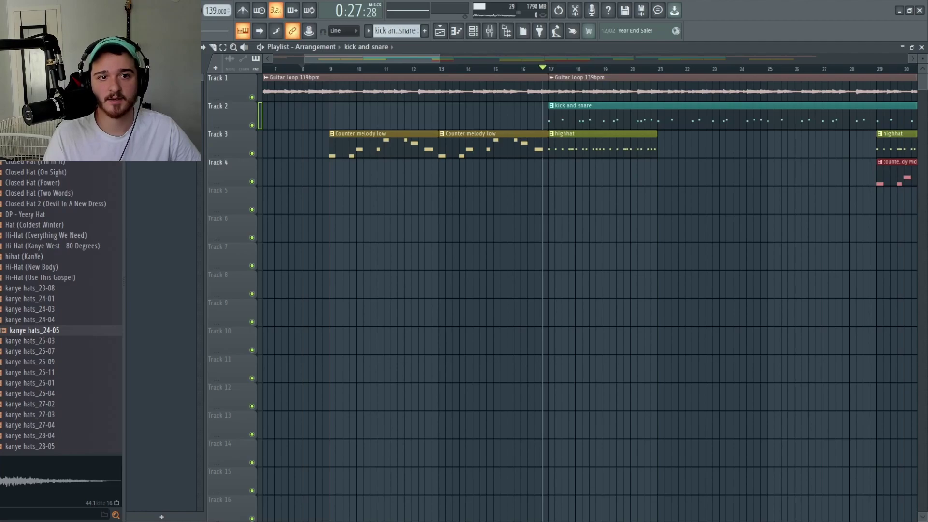
{"action": "left_click", "coordinate": [553, 179]}
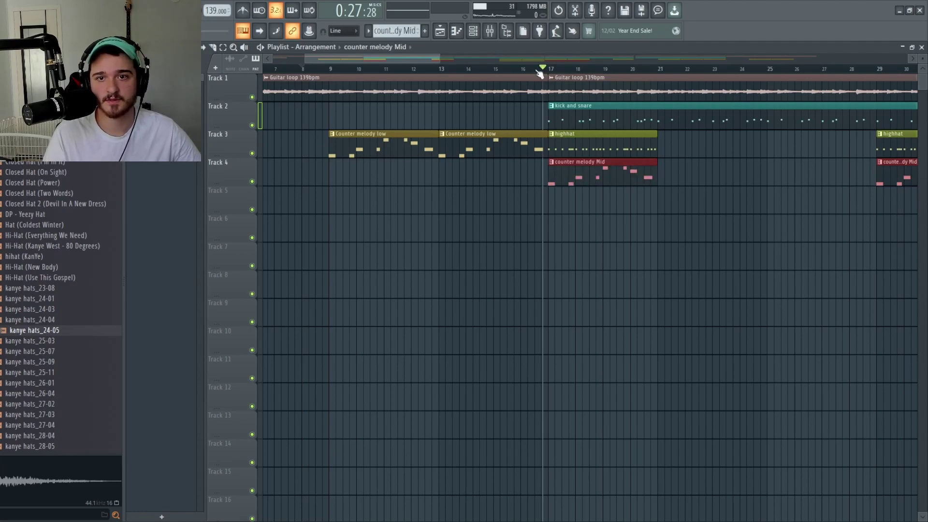
{"action": "left_click", "coordinate": [506, 70]}
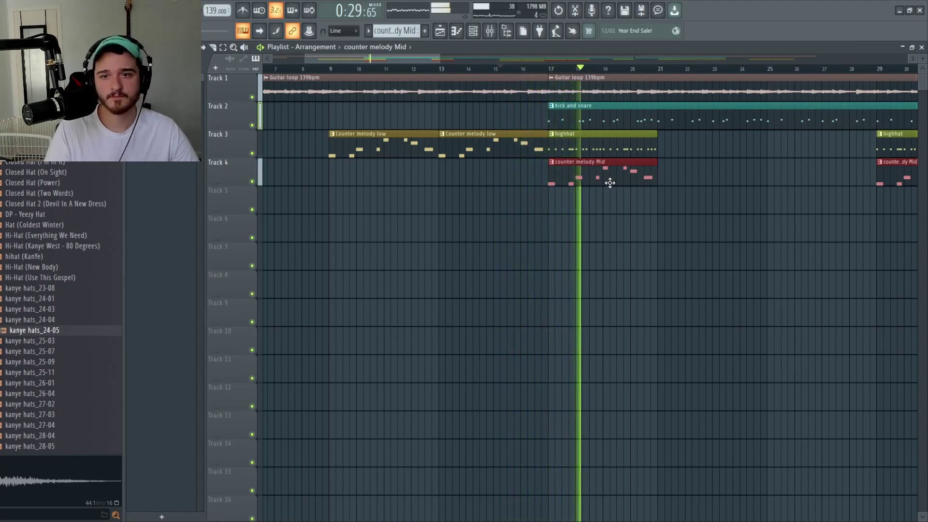
{"action": "key", "text": "space"}
{"action": "right_click", "coordinate": [550, 181]}
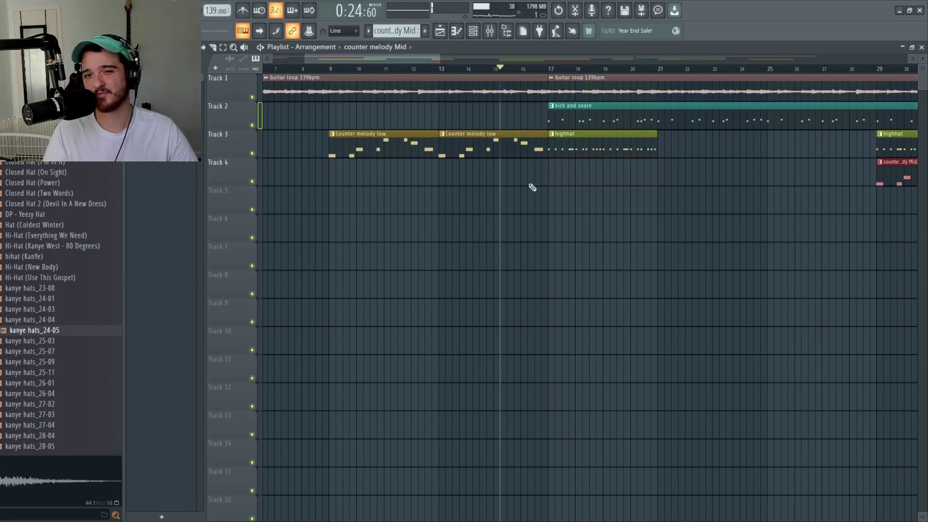
Play the arrangement from about bar 14 and add highhat clips at bars 21 and 25 on Track 3
{"action": "left_click", "coordinate": [477, 72]}
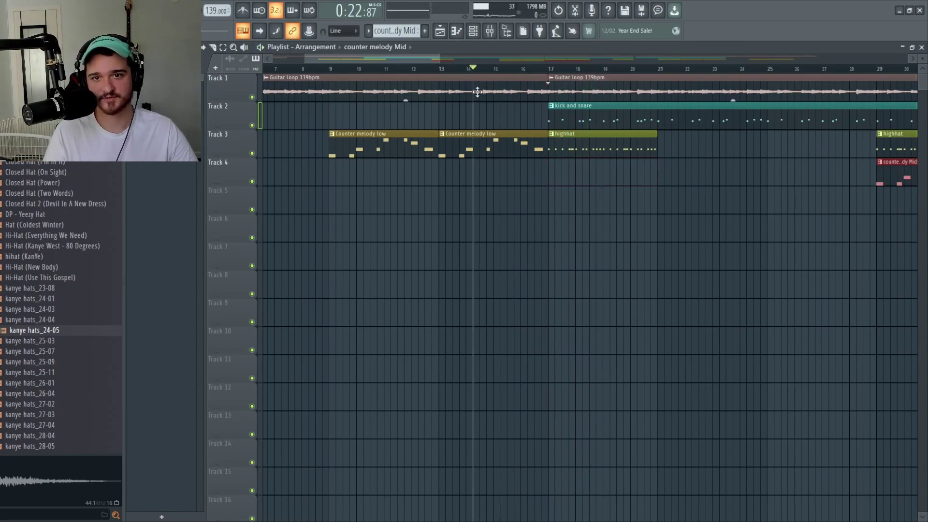
{"action": "key", "text": "space"}
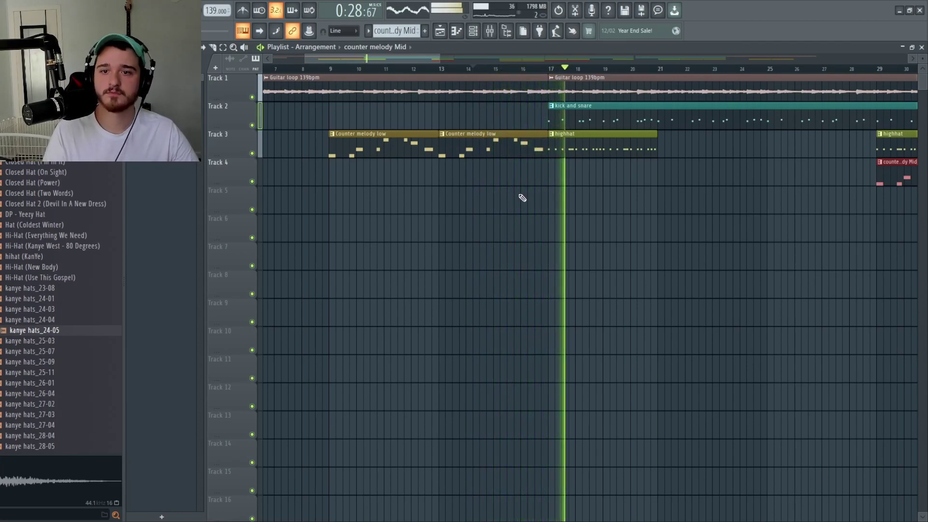
{"action": "left_click_drag", "start_coordinate": [427, 58], "coordinate": [477, 67]}
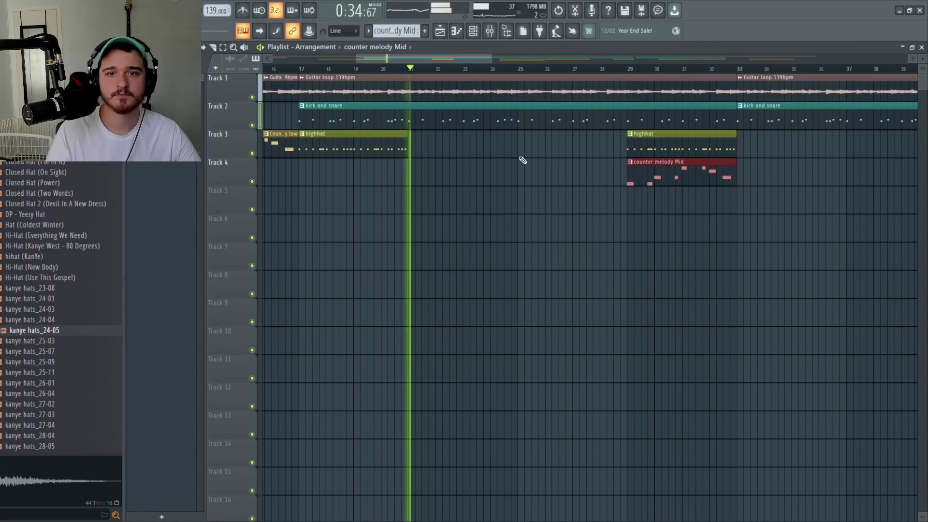
{"action": "left_click", "coordinate": [415, 150]}
{"action": "right_click", "coordinate": [421, 145]}
{"action": "left_click", "coordinate": [402, 146]}
{"action": "left_click", "coordinate": [415, 149]}
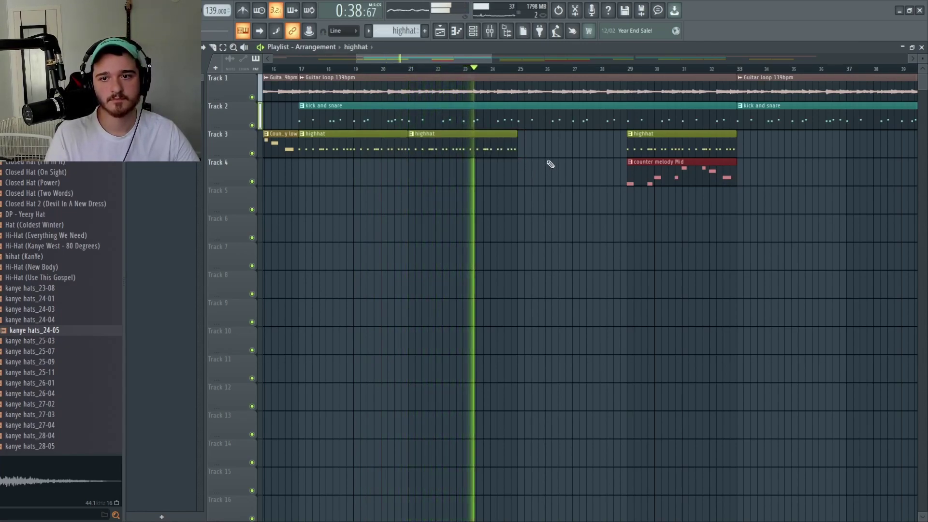
{"action": "left_click", "coordinate": [524, 149]}
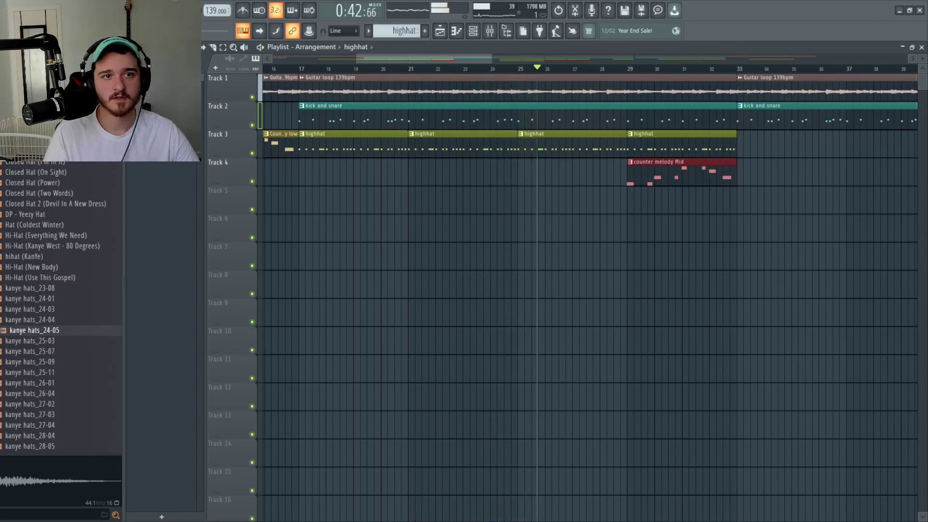
{"action": "key", "text": "space"}
Place the counter melody Mid clip at bar 25 on Track 4 and listen to the section up to about bar 32
{"action": "left_click", "coordinate": [527, 173]}
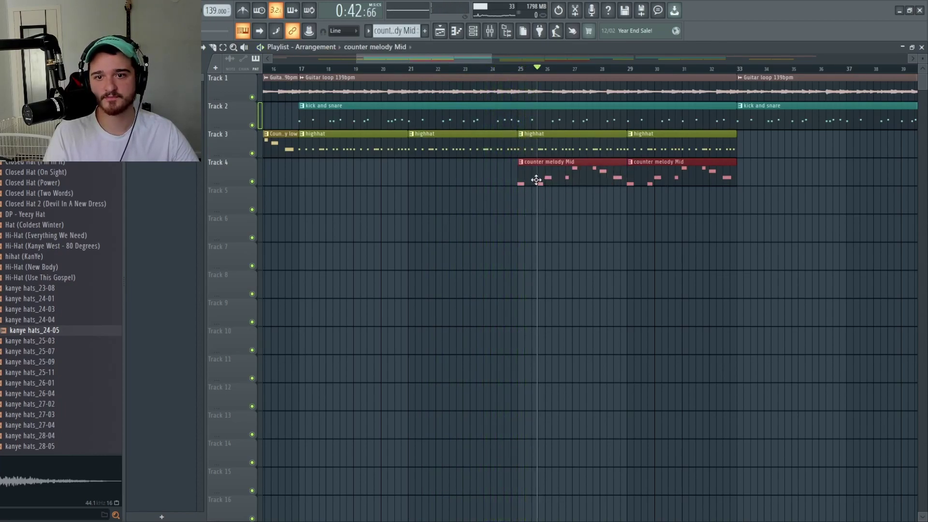
{"action": "key", "text": "space"}
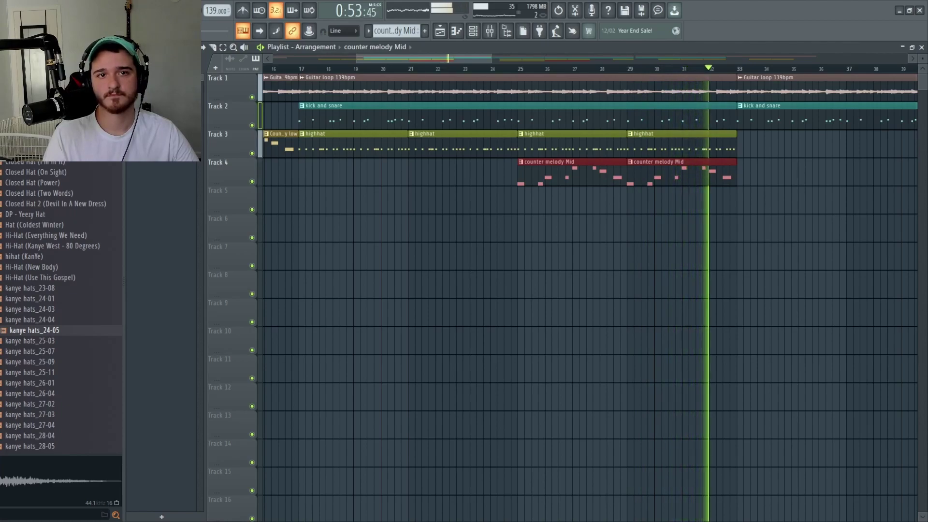
{"action": "key", "text": "space"}
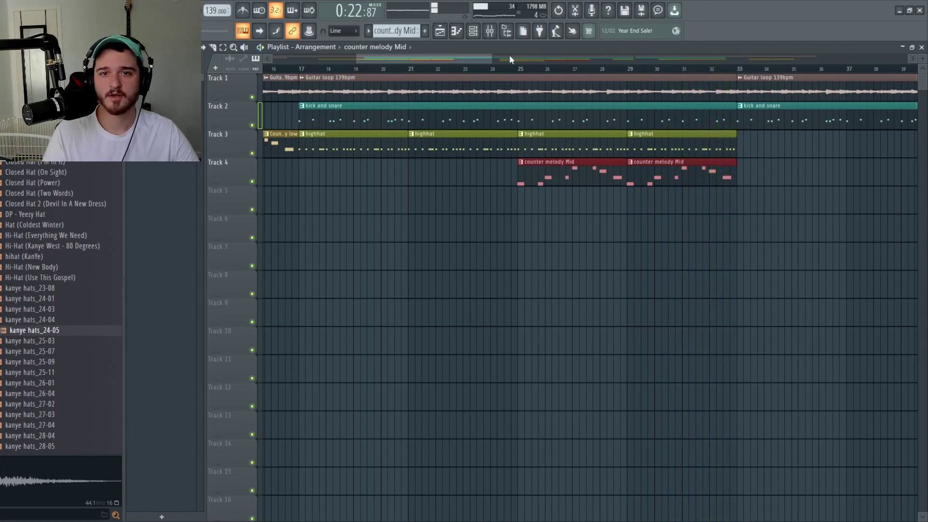
Review the arrangement across the playlist and listen to the section from bar 60 through the transition at bar 65
{"action": "left_click_drag", "start_coordinate": [456, 59], "coordinate": [437, 71]}
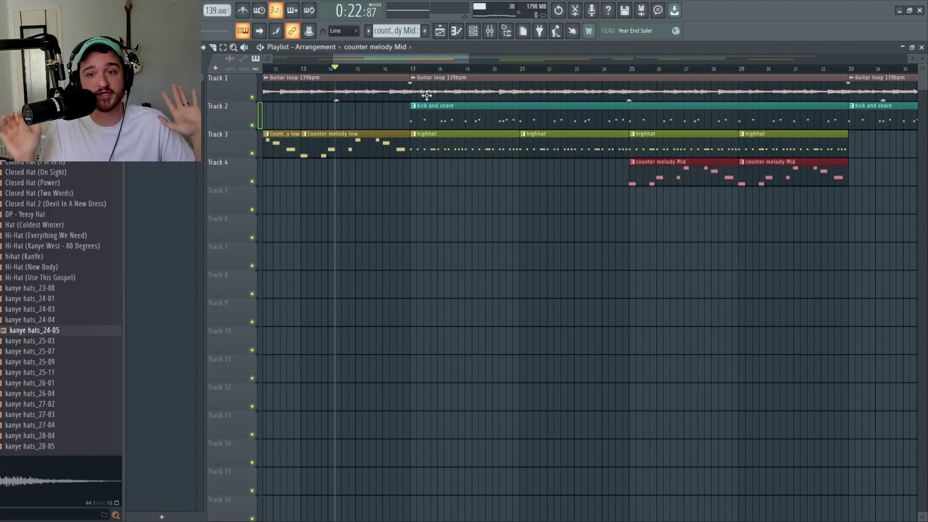
{"action": "left_click_drag", "start_coordinate": [345, 69], "coordinate": [680, 193]}
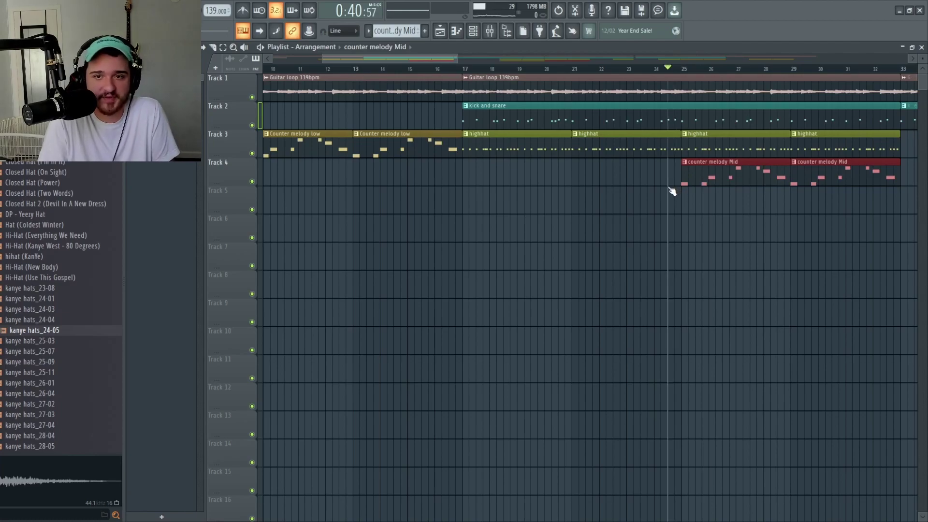
{"action": "left_click_drag", "start_coordinate": [675, 189], "coordinate": [685, 184]}
{"action": "left_click_drag", "start_coordinate": [766, 190], "coordinate": [927, 190]}
{"action": "mouse_move", "coordinate": [927, 241]}
{"action": "left_mouse_down"}
{"action": "mouse_move", "coordinate": [492, 250]}
{"action": "mouse_move", "coordinate": [927, 266]}
{"action": "mouse_move", "coordinate": [393, 265]}
{"action": "mouse_move", "coordinate": [677, 292]}
{"action": "mouse_move", "coordinate": [926, 290]}
{"action": "mouse_move", "coordinate": [418, 300]}
{"action": "mouse_move", "coordinate": [430, 293]}
{"action": "mouse_move", "coordinate": [435, 303]}
{"action": "mouse_move", "coordinate": [927, 299]}
{"action": "mouse_move", "coordinate": [358, 284]}
{"action": "mouse_move", "coordinate": [926, 290]}
{"action": "mouse_move", "coordinate": [549, 268]}
{"action": "mouse_move", "coordinate": [617, 271]}
{"action": "mouse_move", "coordinate": [583, 271]}
{"action": "mouse_move", "coordinate": [723, 247]}
{"action": "mouse_move", "coordinate": [716, 247]}
{"action": "left_mouse_up"}
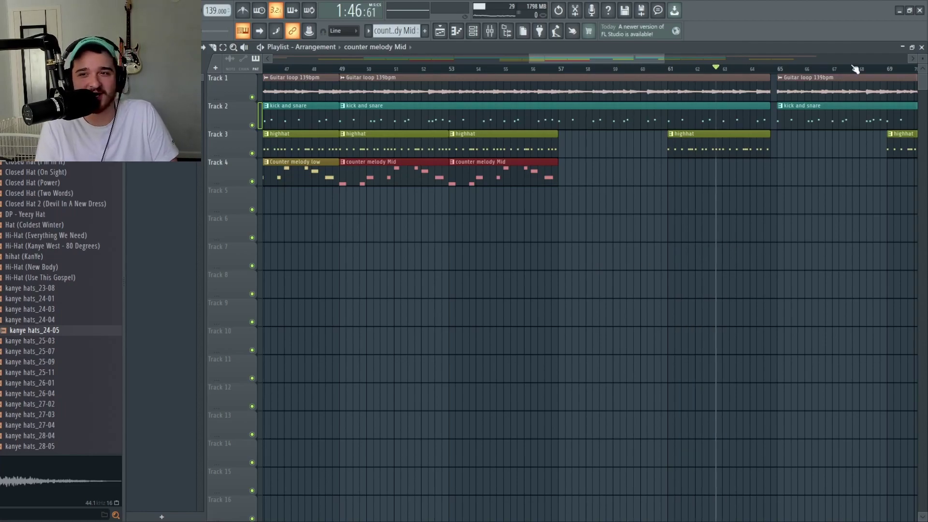
{"action": "left_click", "coordinate": [641, 68]}
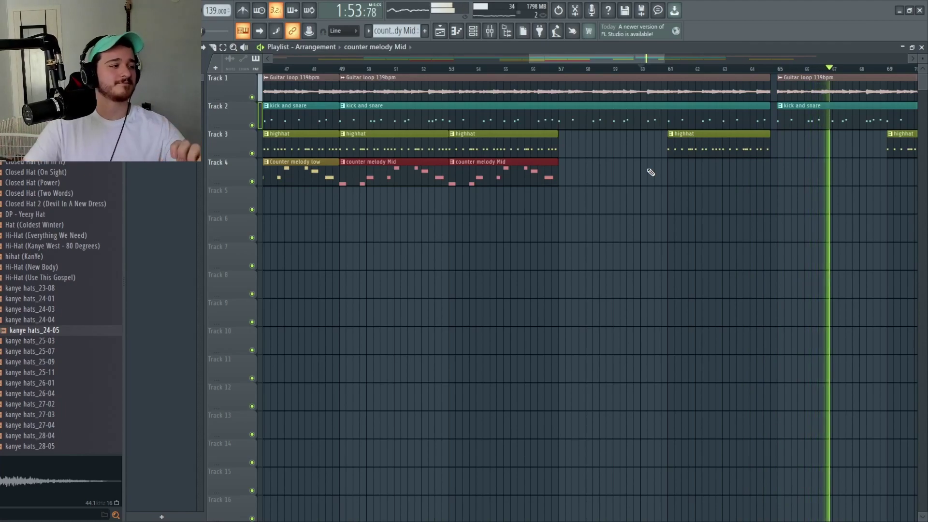
{"action": "key", "text": "space"}
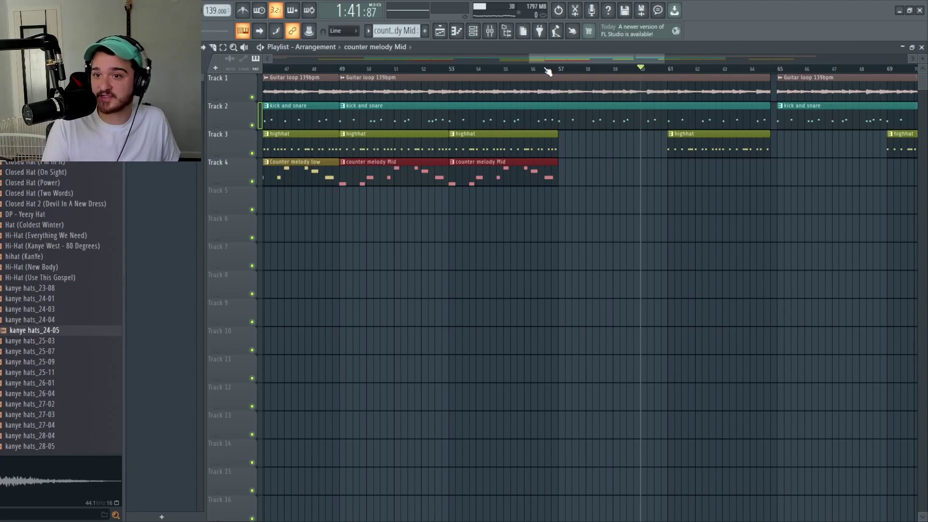
Extend the guitar loop and kick and snare clips across the gap before bar 65, and trim them back to restore the gap
{"action": "left_click_drag", "start_coordinate": [636, 61], "coordinate": [676, 60]}
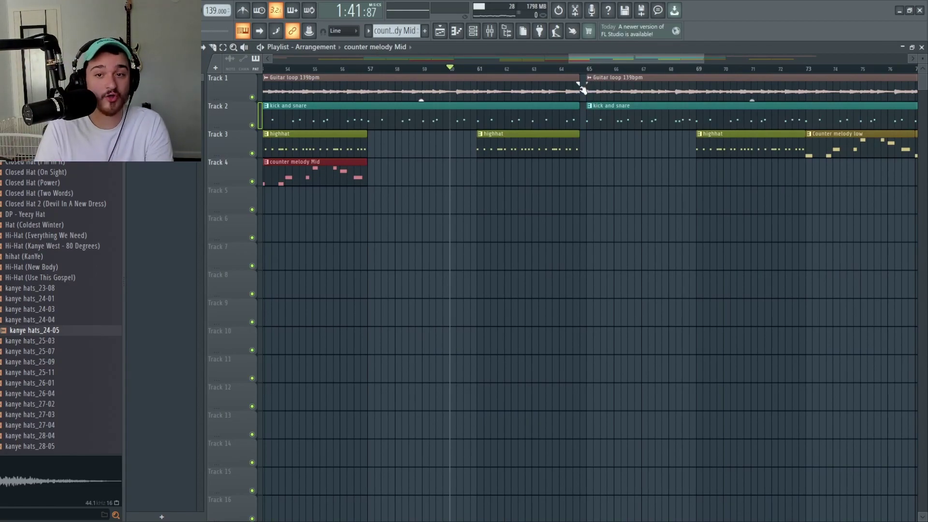
{"action": "left_click", "coordinate": [584, 85]}
{"action": "left_click_drag", "start_coordinate": [578, 112], "coordinate": [585, 113]}
{"action": "left_click_drag", "start_coordinate": [578, 149], "coordinate": [579, 147]}
{"action": "left_click_drag", "start_coordinate": [583, 115], "coordinate": [578, 115]}
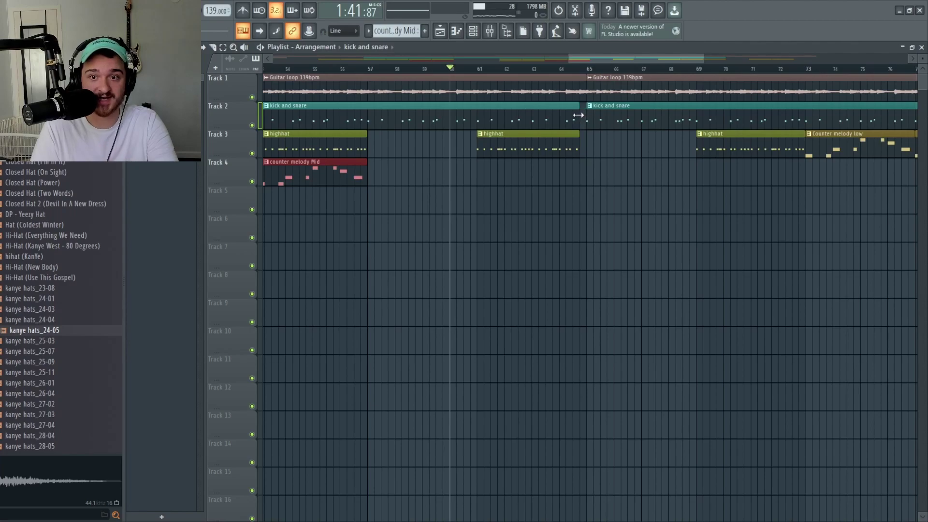
{"action": "left_click", "coordinate": [586, 76]}
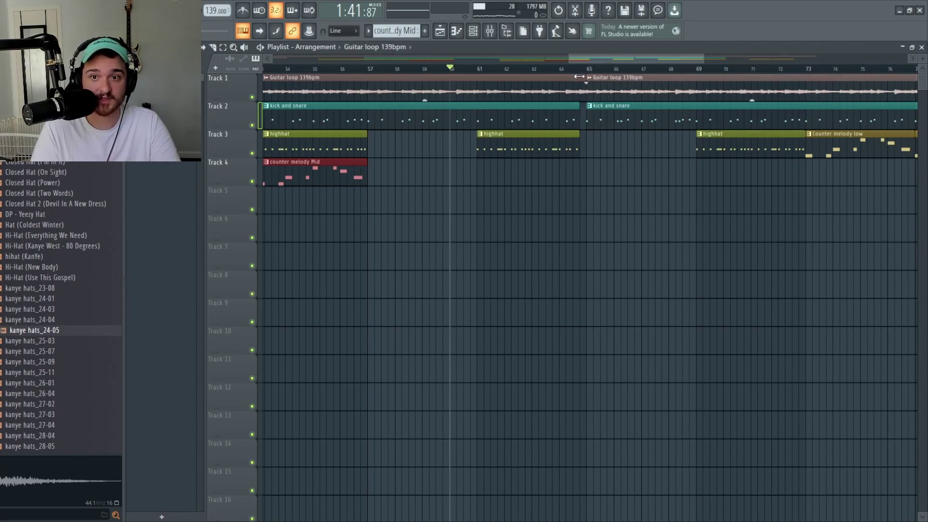
Play from bar 64 to listen to the short break in all tracks before bar 65
{"action": "left_click", "coordinate": [564, 69]}
{"action": "key", "text": "space"}
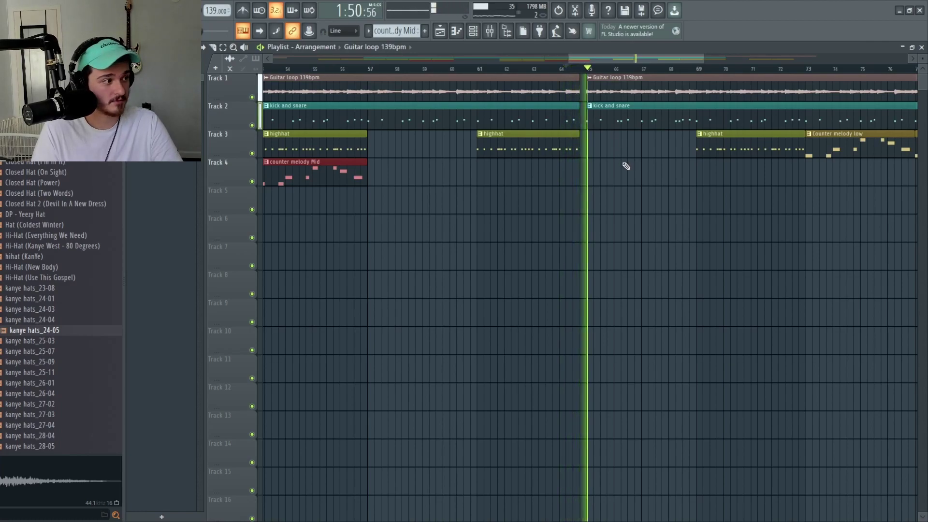
{"action": "key", "text": "space"}
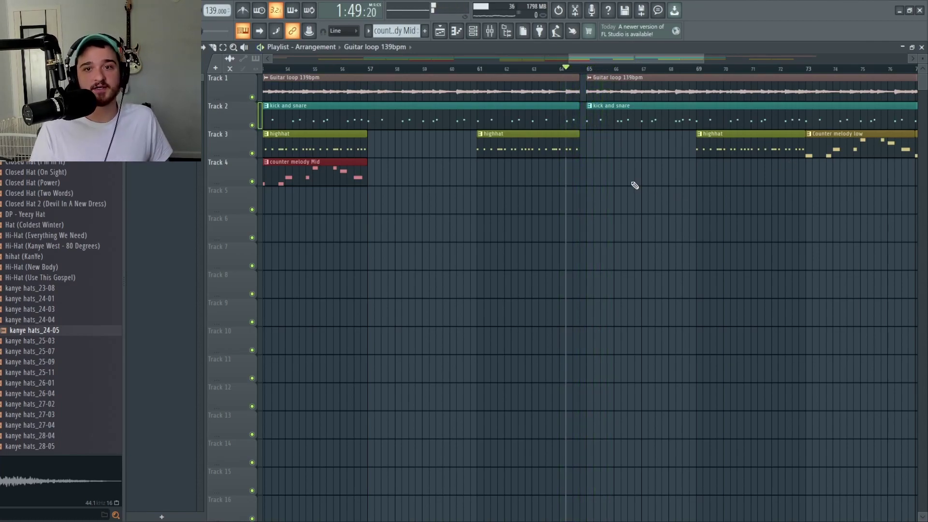